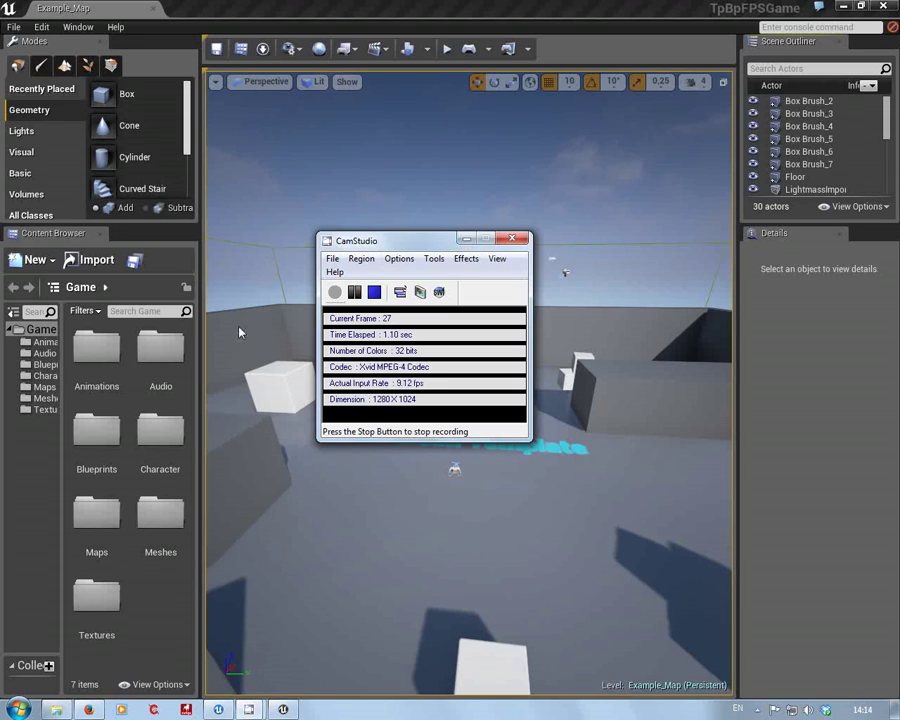
# Step: Select the left wall, Box Brush_3, to show its additive 2000×2000×200 brush settings
pyautogui.click(466, 238)
pyautogui.click(289, 316)
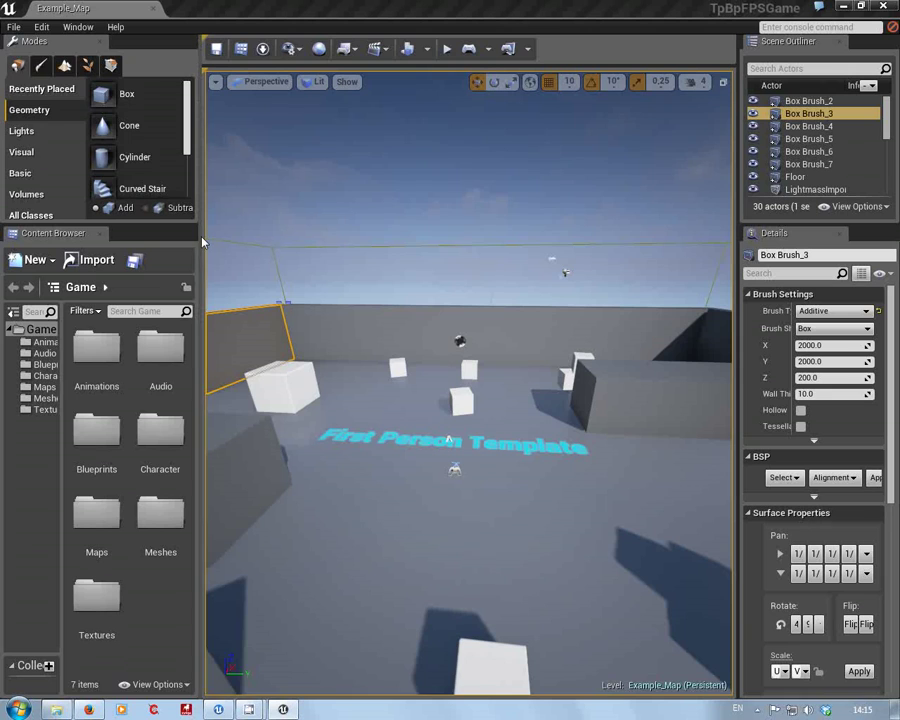
# Step: Widen the Content Browser, view Animations, Audio, Blueprints, Character, Maps, Meshes and Textures, then narrow it
pyautogui.moveTo(205, 242); pyautogui.dragTo(447, 233)
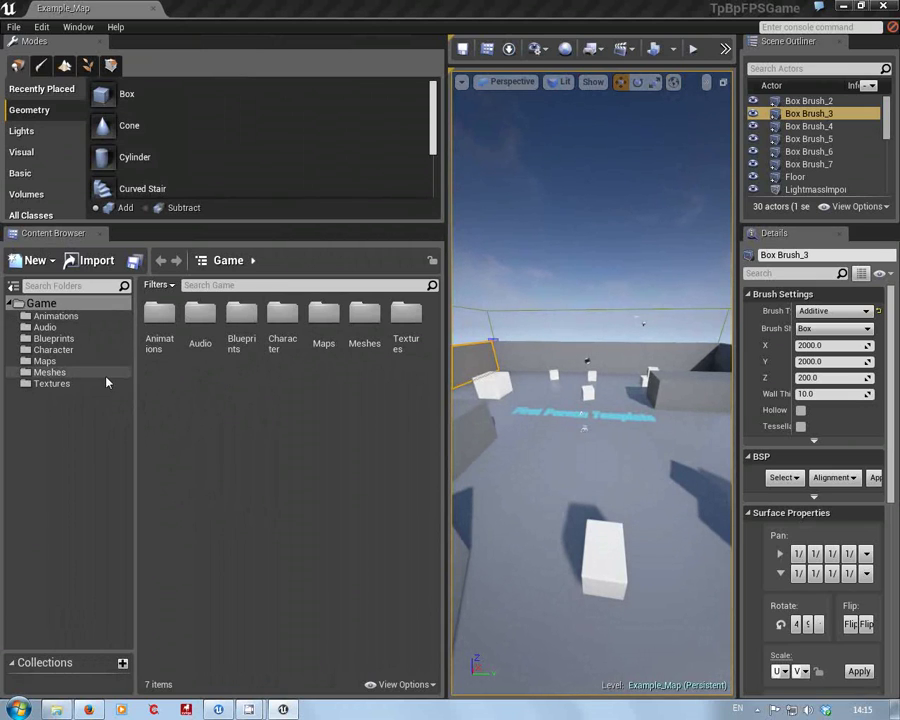
pyautogui.click(62, 316)
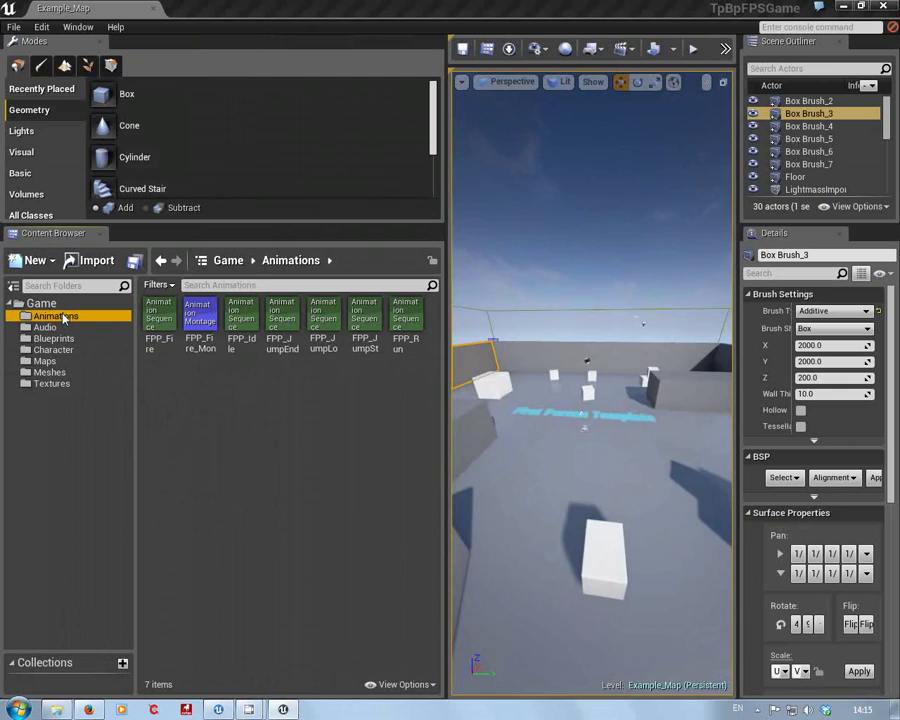
pyautogui.click(46, 327)
pyautogui.click(58, 339)
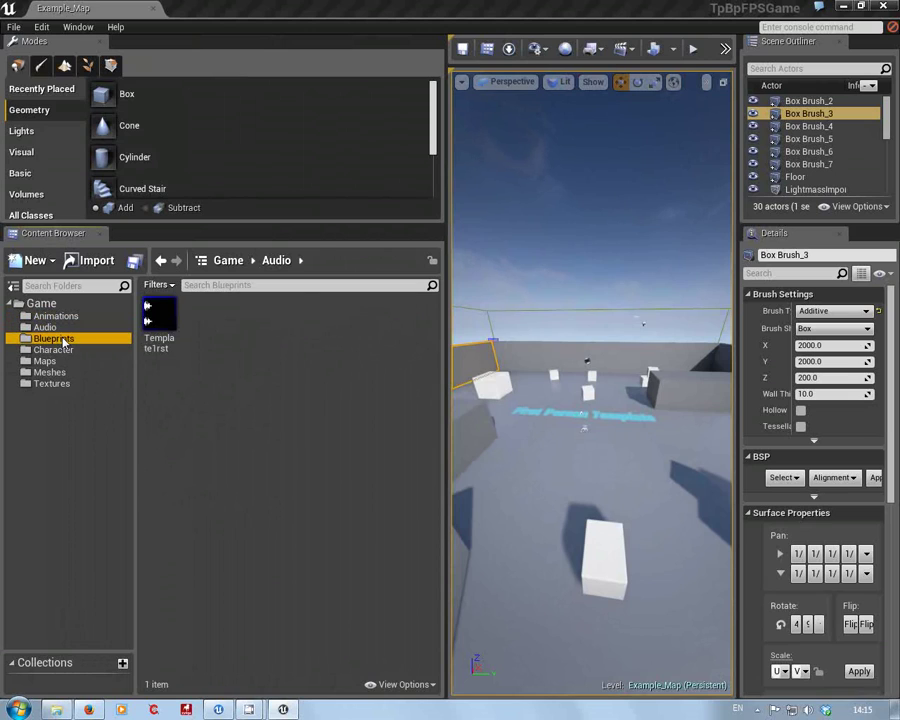
pyautogui.click(60, 350)
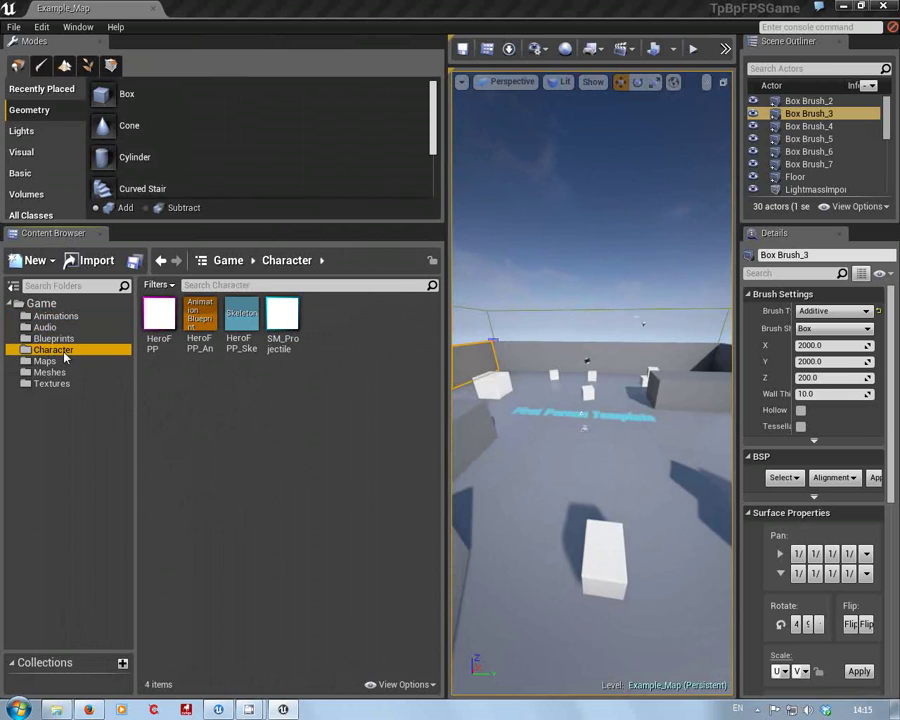
pyautogui.click(58, 361)
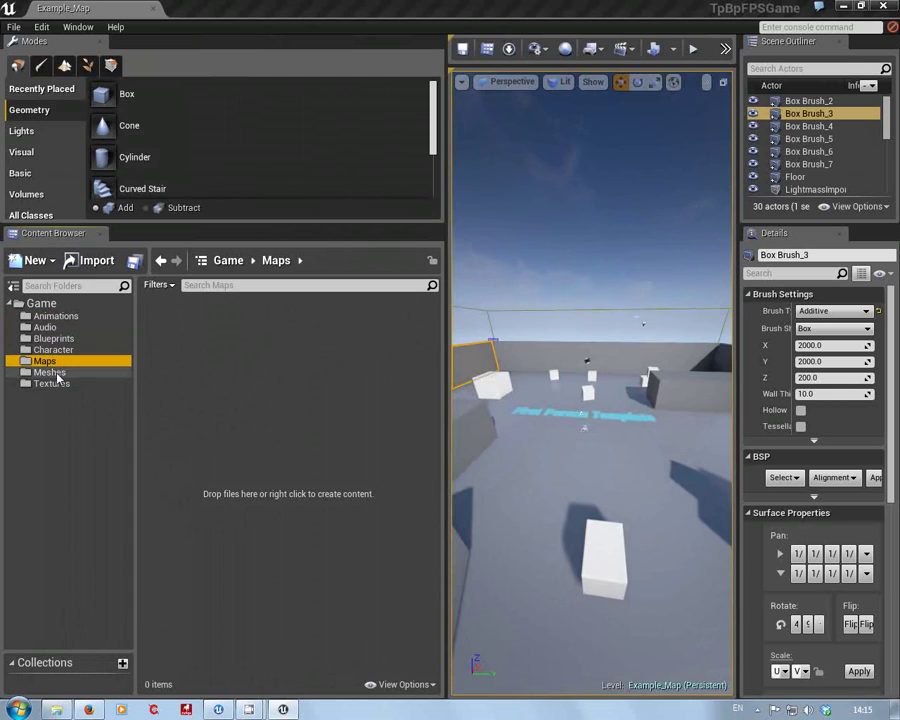
pyautogui.click(56, 372)
pyautogui.click(58, 387)
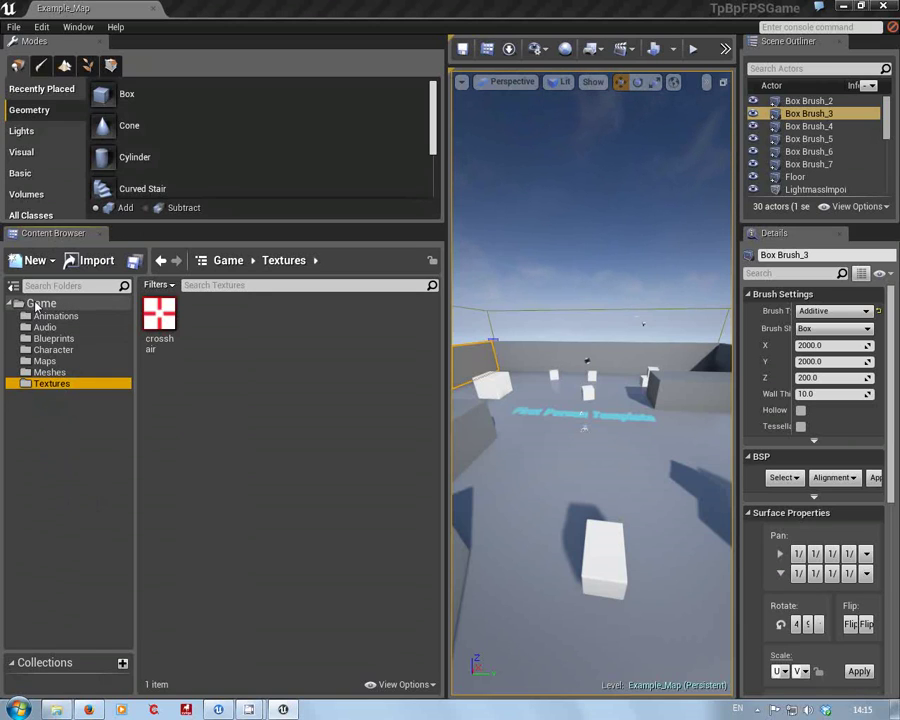
pyautogui.moveTo(448, 243); pyautogui.dragTo(211, 272)
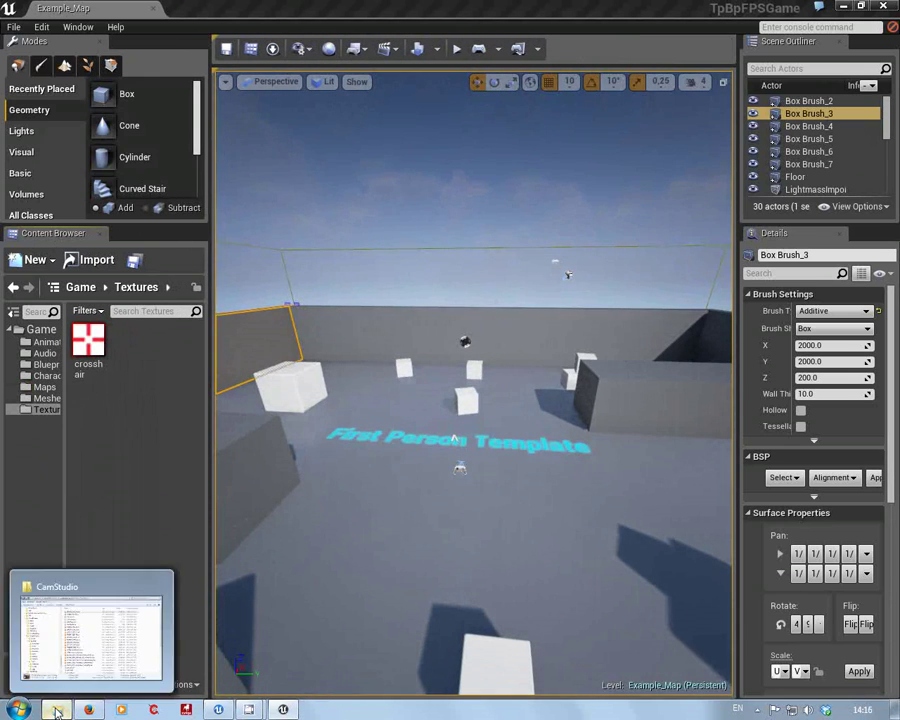
# Step: In Explorer, open the TpBpFPSGame folder under UnrealProjects and move the window aside
pyautogui.click(56, 712)
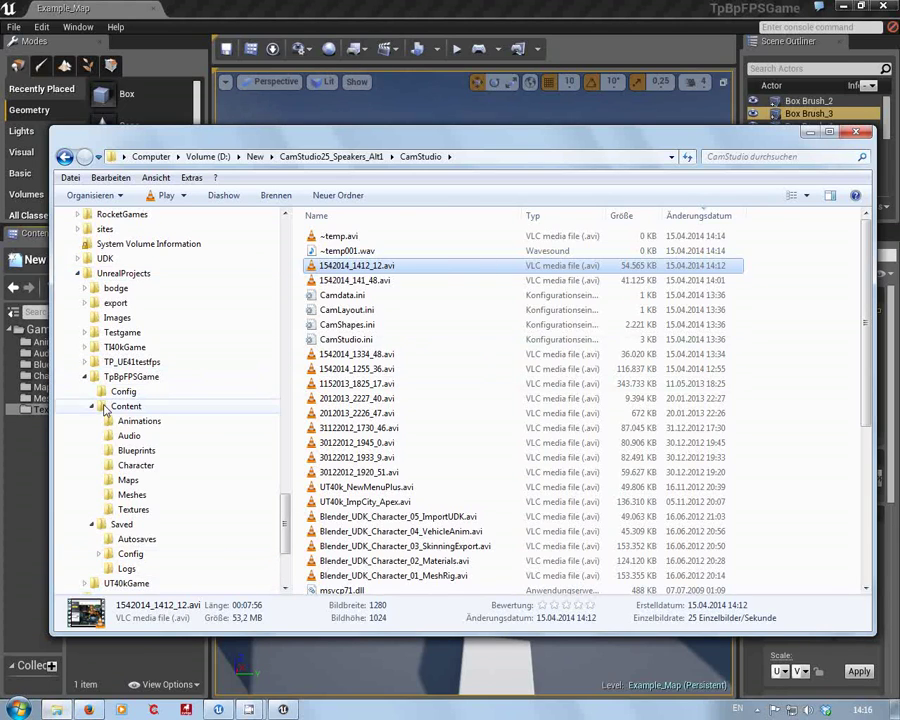
pyautogui.click(124, 406)
pyautogui.click(117, 379)
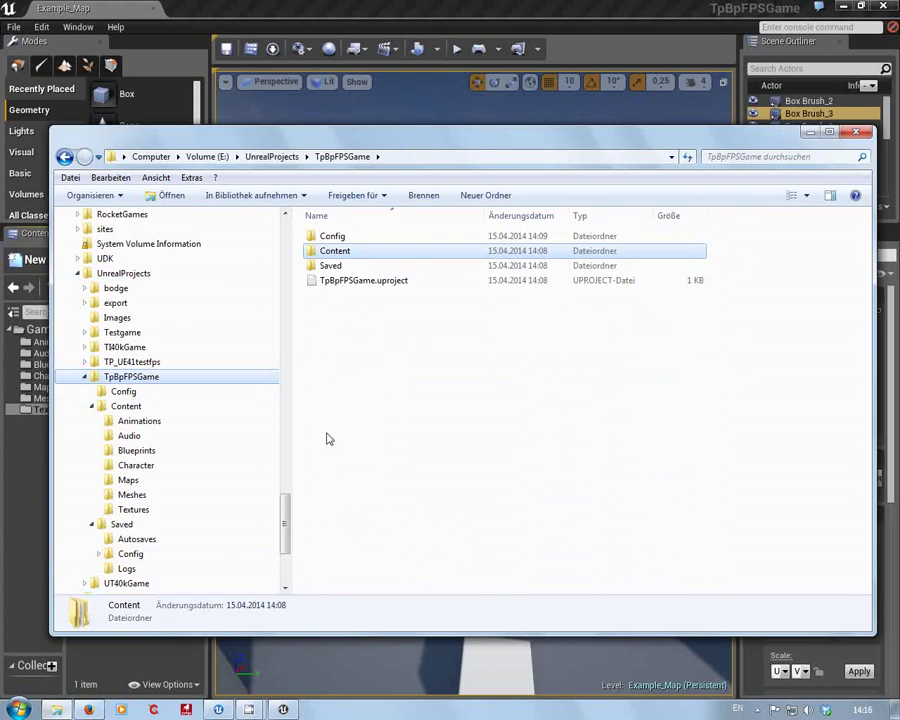
pyautogui.moveTo(286, 514)
pyautogui.mouseDown()
pyautogui.moveTo(293, 487)
pyautogui.moveTo(286, 522)
pyautogui.mouseUp()
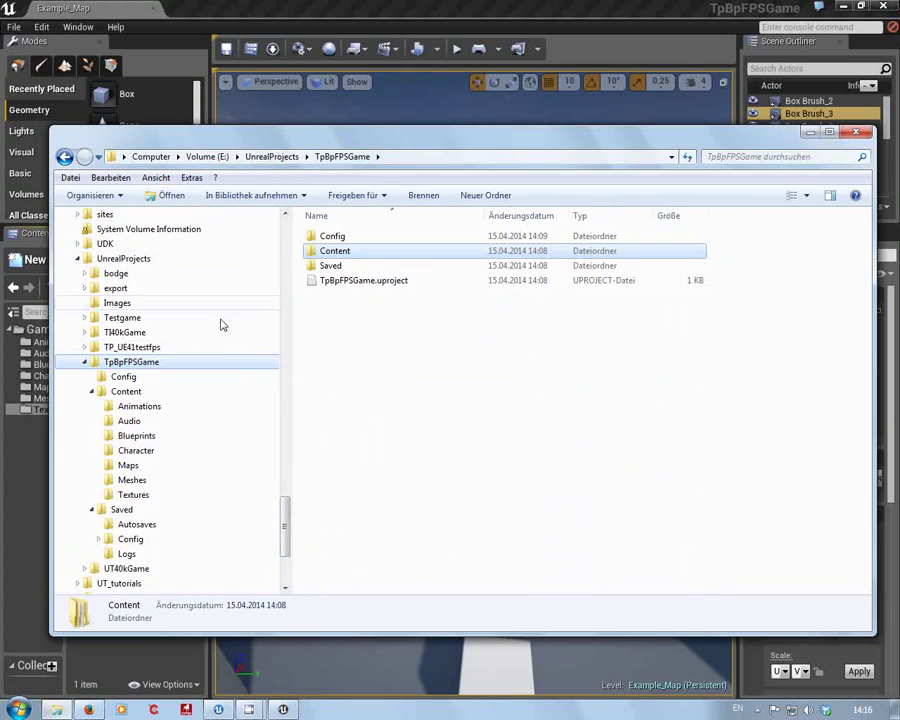
pyautogui.moveTo(288, 512); pyautogui.dragTo(287, 521)
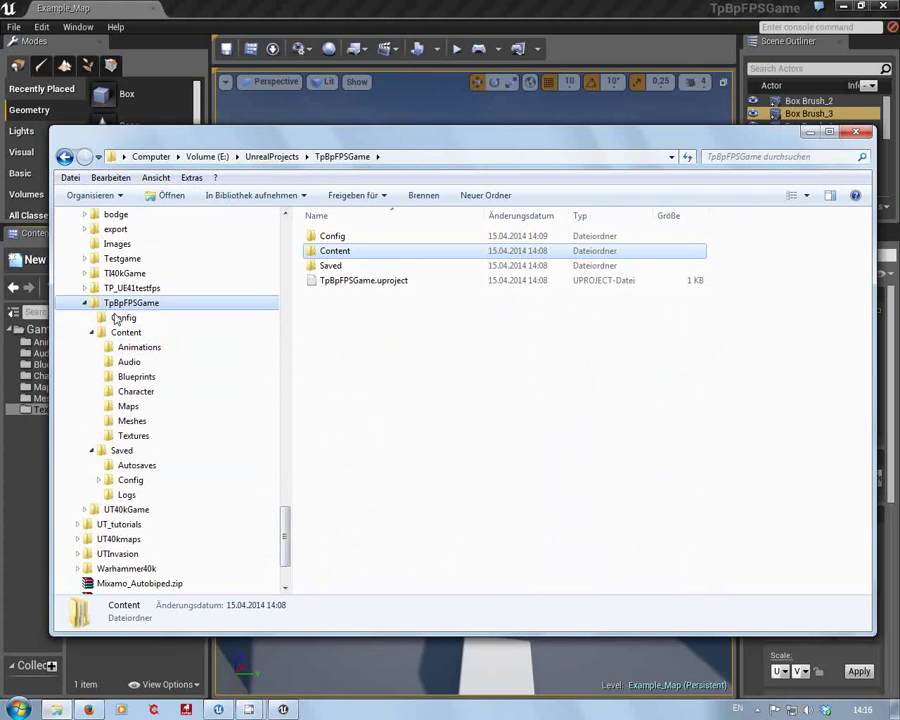
pyautogui.moveTo(322, 147); pyautogui.dragTo(376, 122)
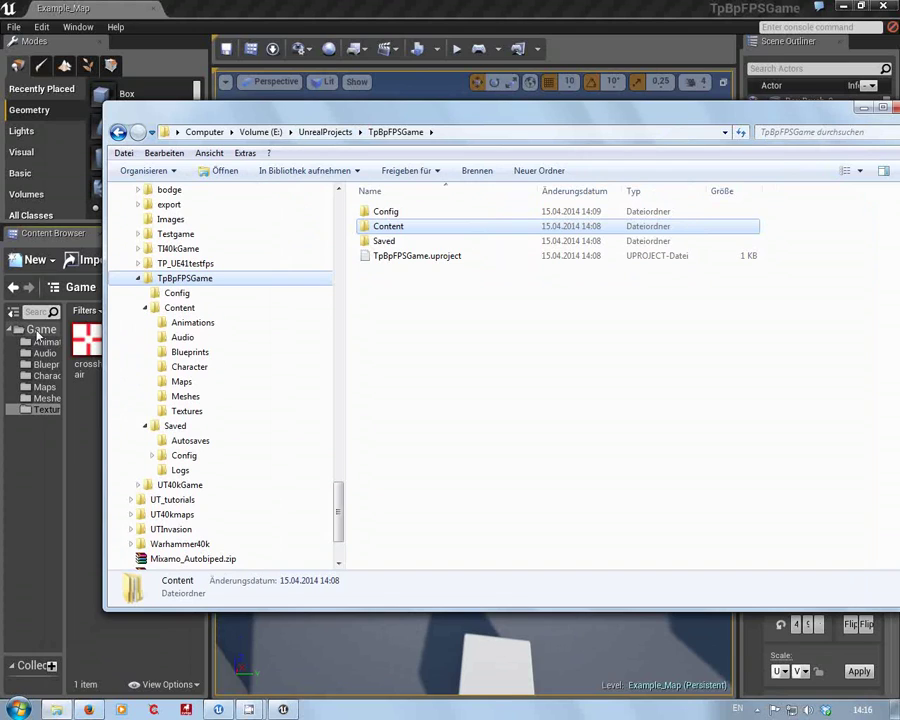
# Step: Collapse the tree, look through the Config, Content and Saved folders, and expand Content
pyautogui.click(146, 312)
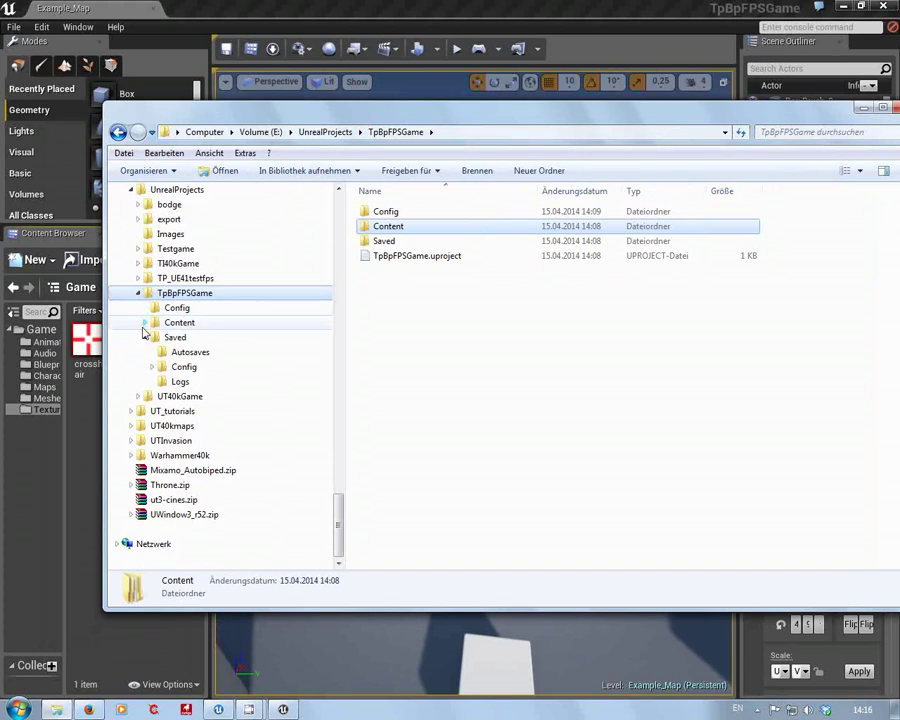
pyautogui.click(145, 338)
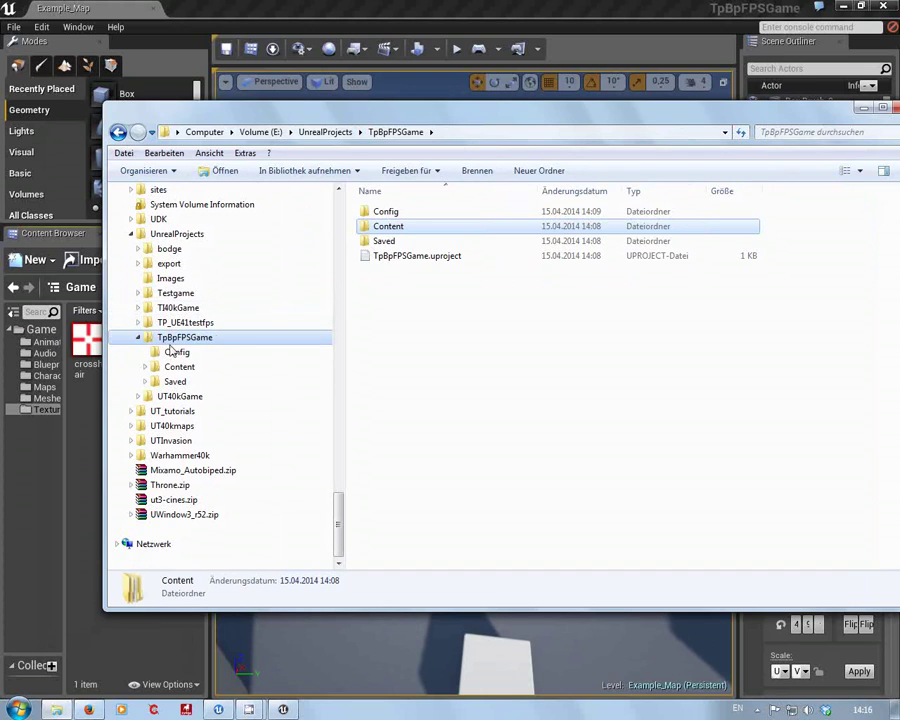
pyautogui.click(170, 353)
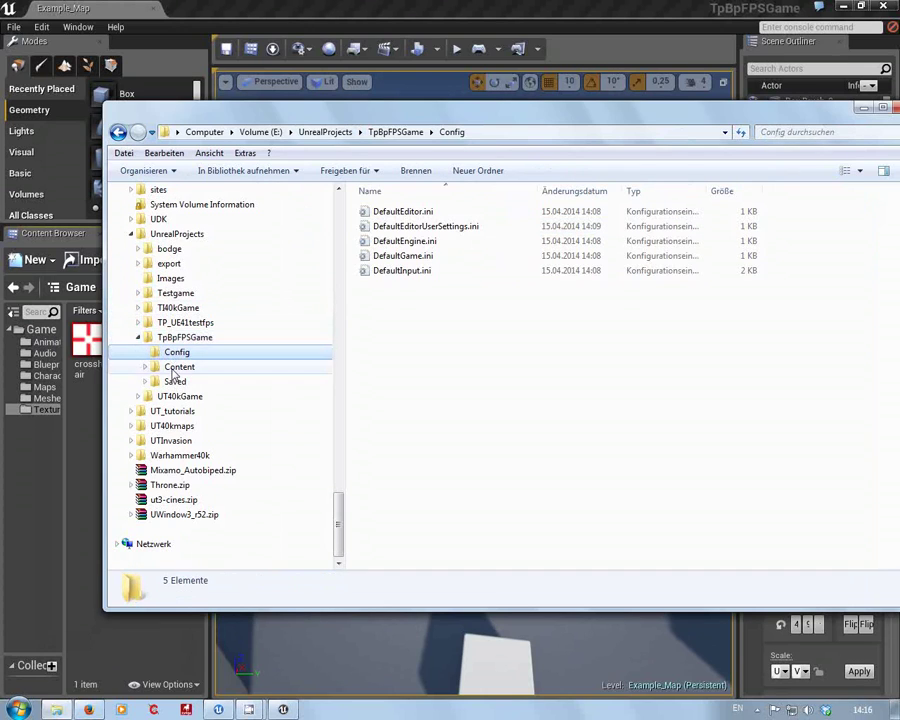
pyautogui.click(176, 368)
pyautogui.click(174, 383)
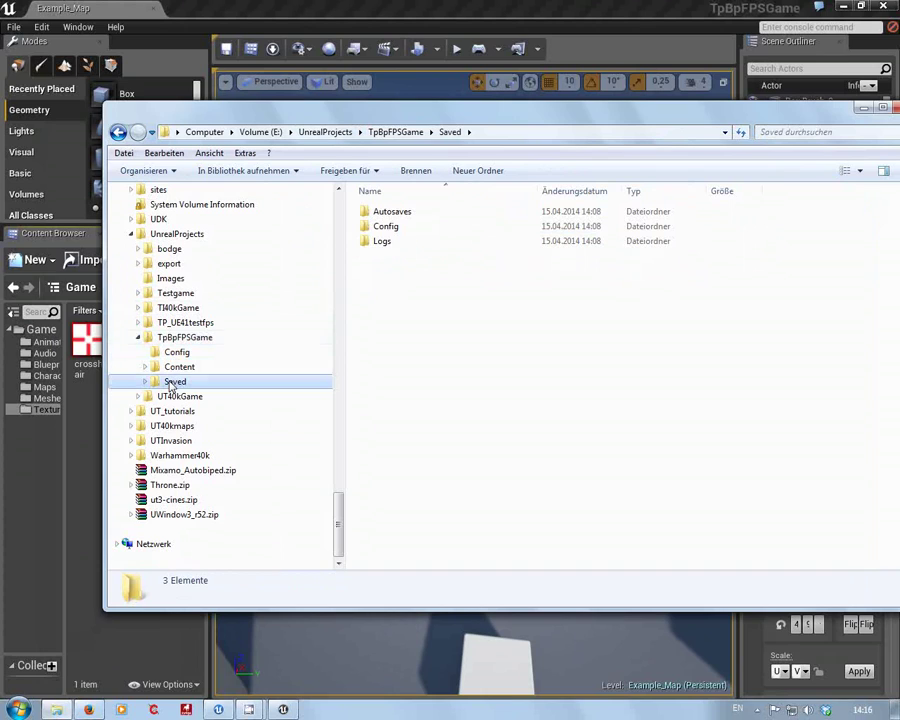
pyautogui.click(146, 367)
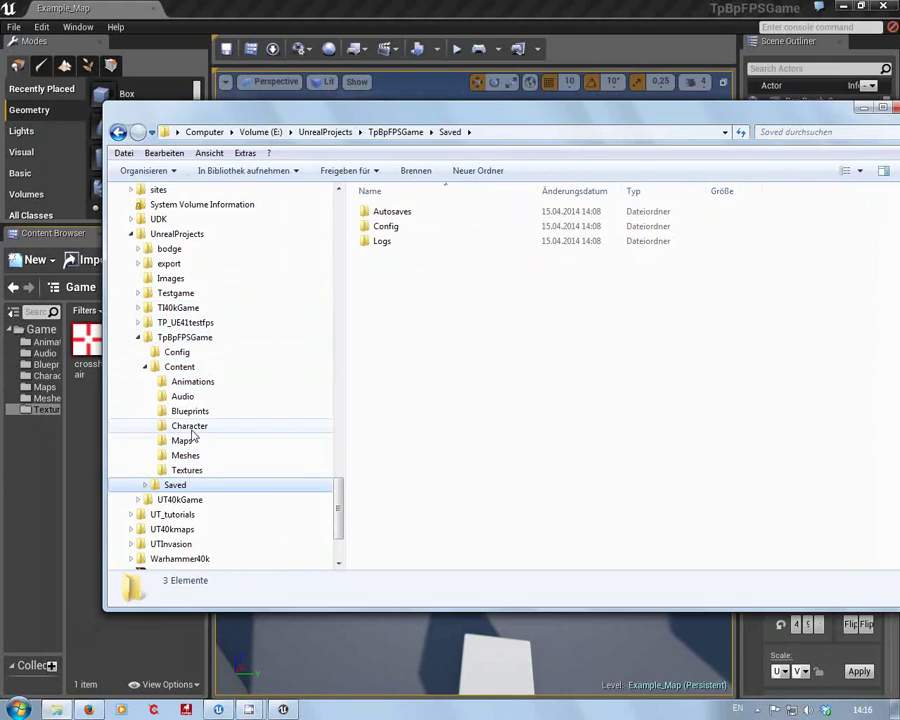
# Step: View each Content subfolder, Animations through Textures with crosshair.uasset, then return to Content
pyautogui.click(186, 368)
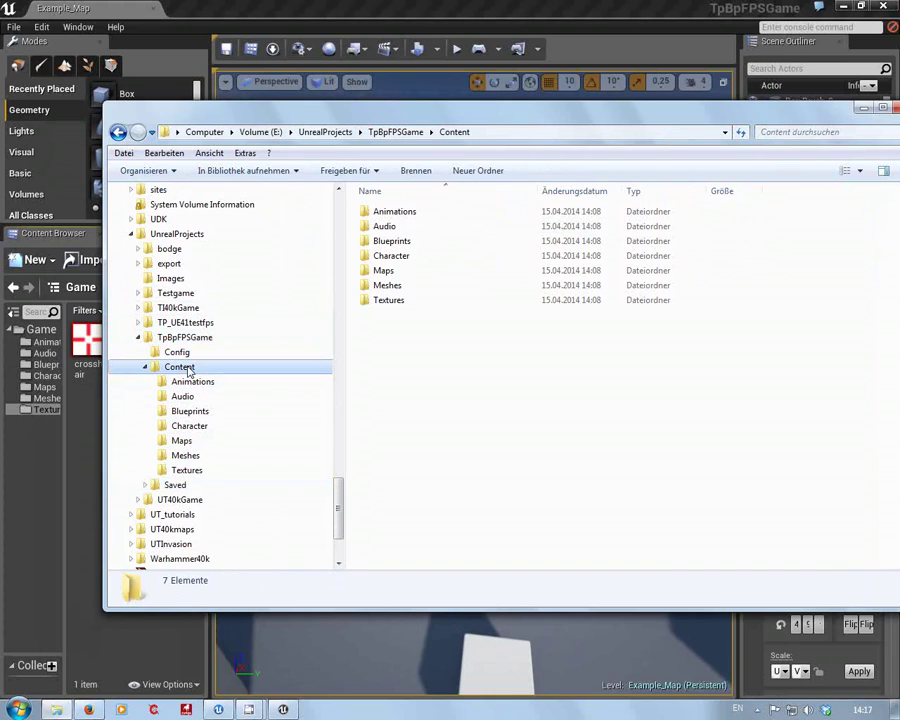
pyautogui.click(228, 382)
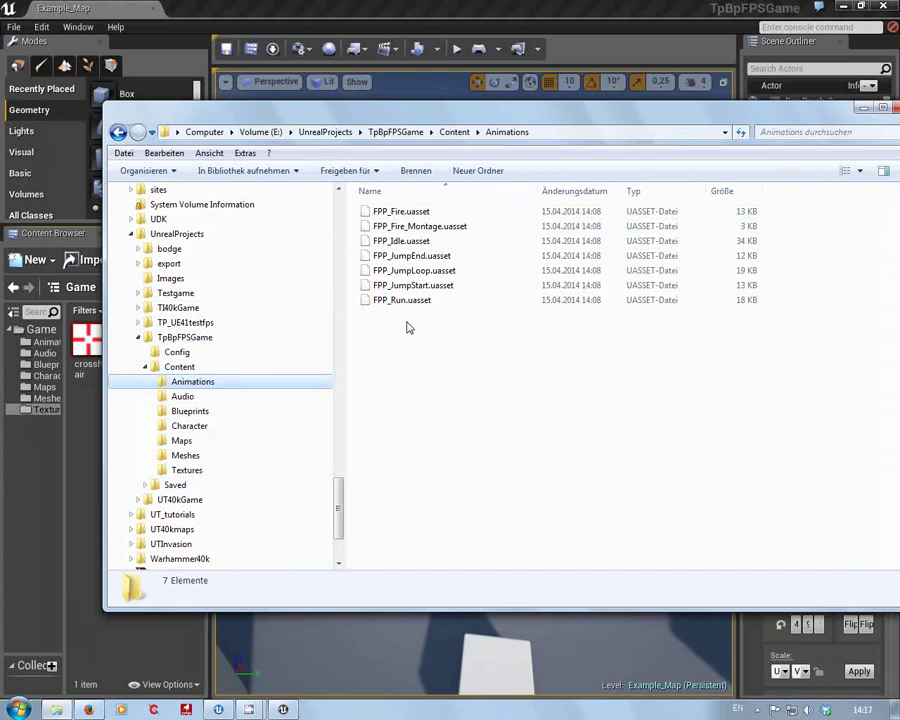
pyautogui.click(185, 396)
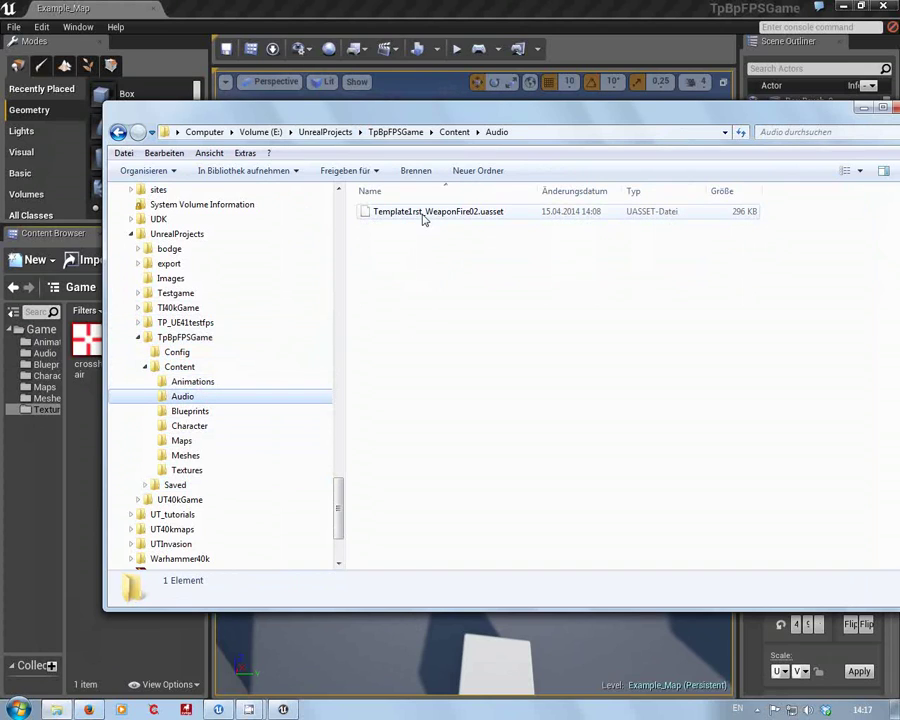
pyautogui.click(194, 410)
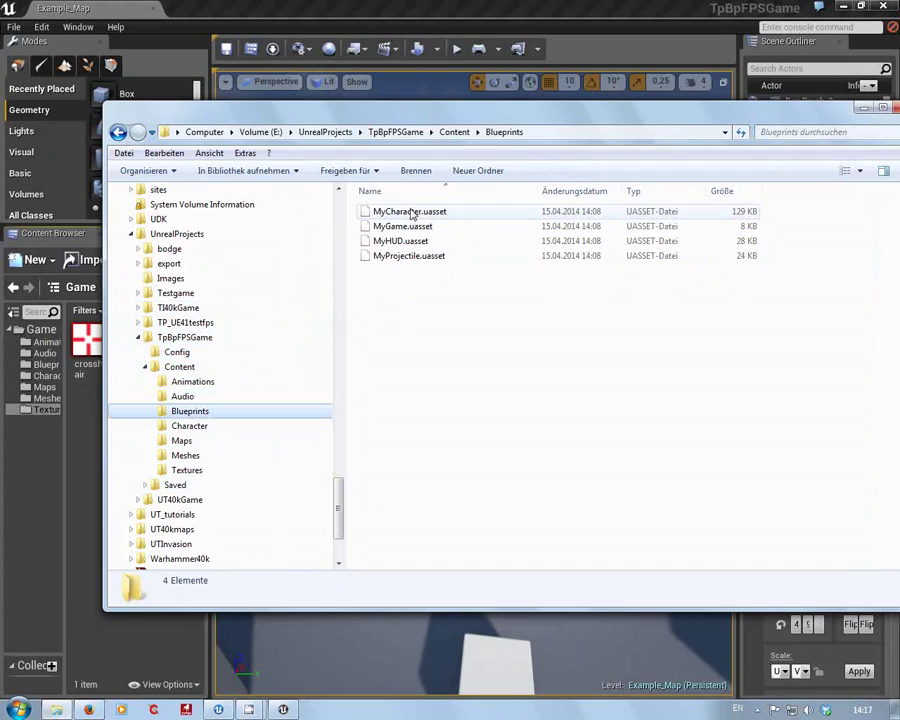
pyautogui.click(197, 427)
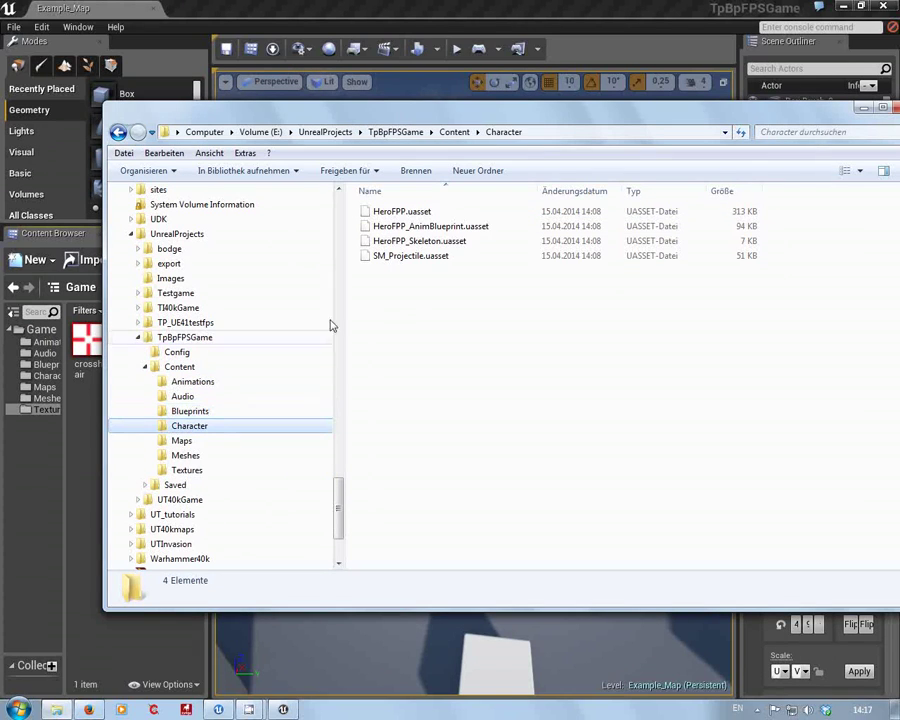
pyautogui.click(182, 442)
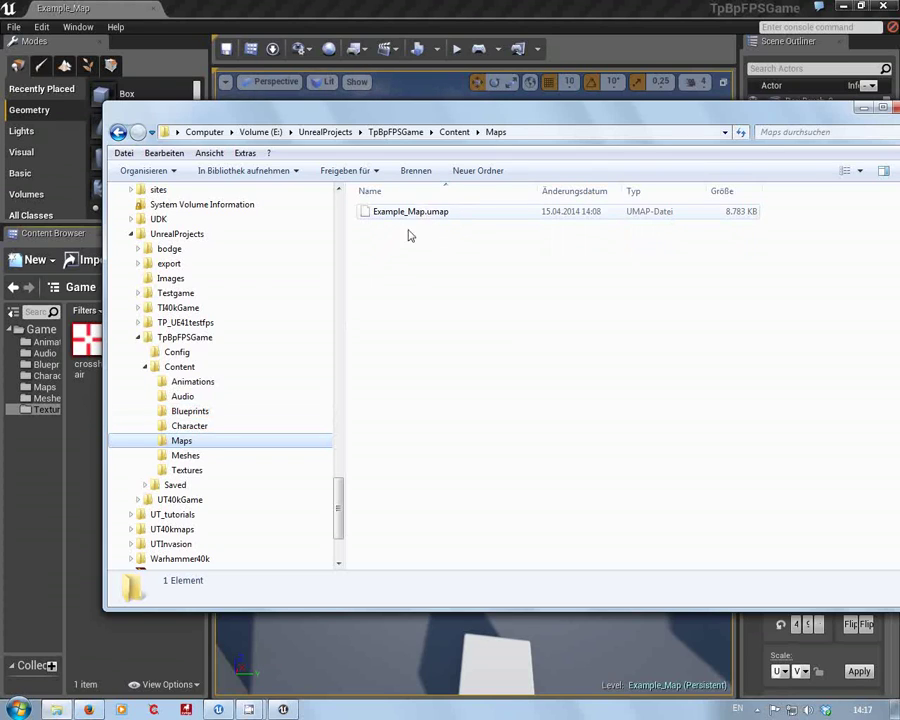
pyautogui.click(190, 456)
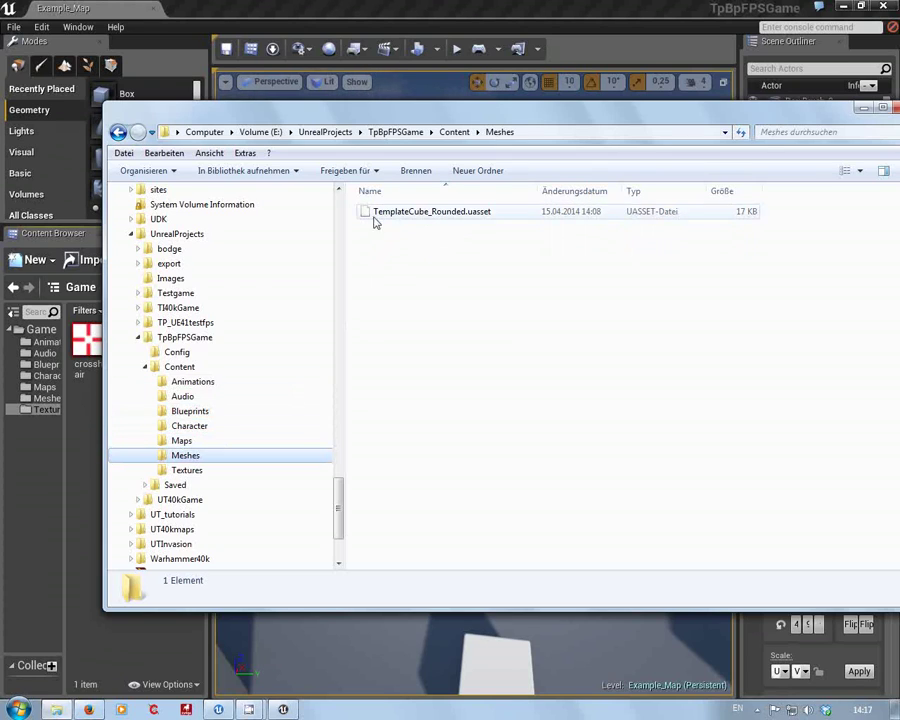
pyautogui.click(190, 471)
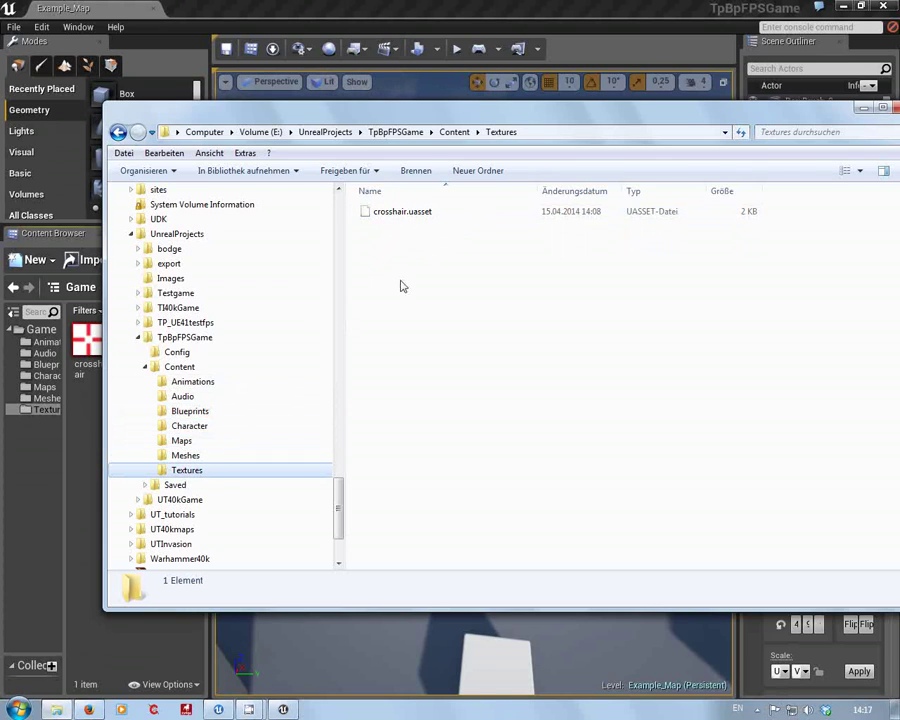
pyautogui.click(170, 368)
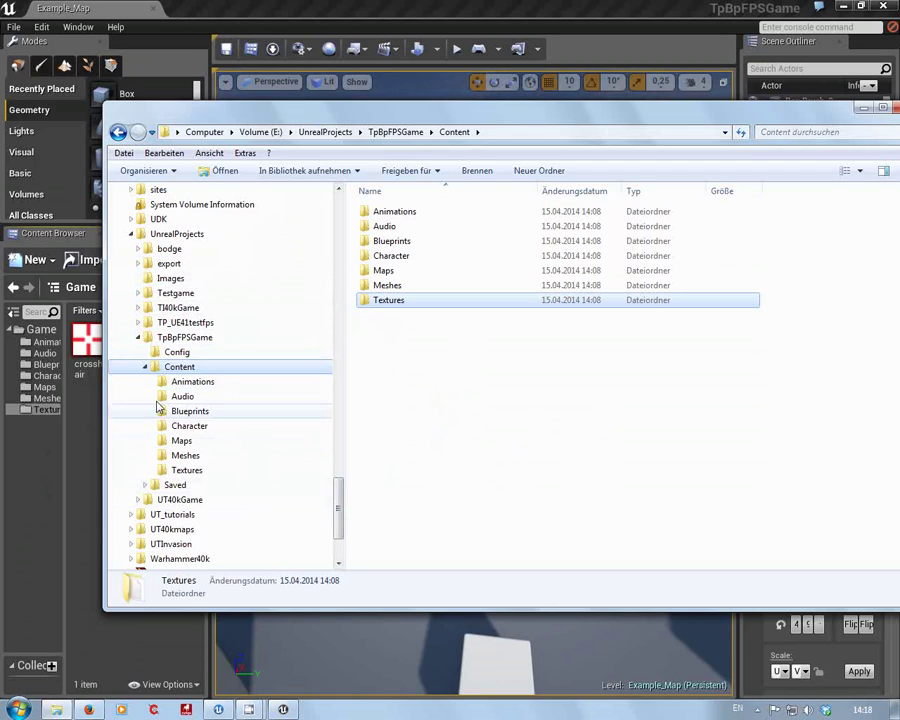
# Step: Collapse Content, expand Saved, and open Saved\Config\Windows with its 14 ini files
pyautogui.click(144, 367)
pyautogui.click(145, 382)
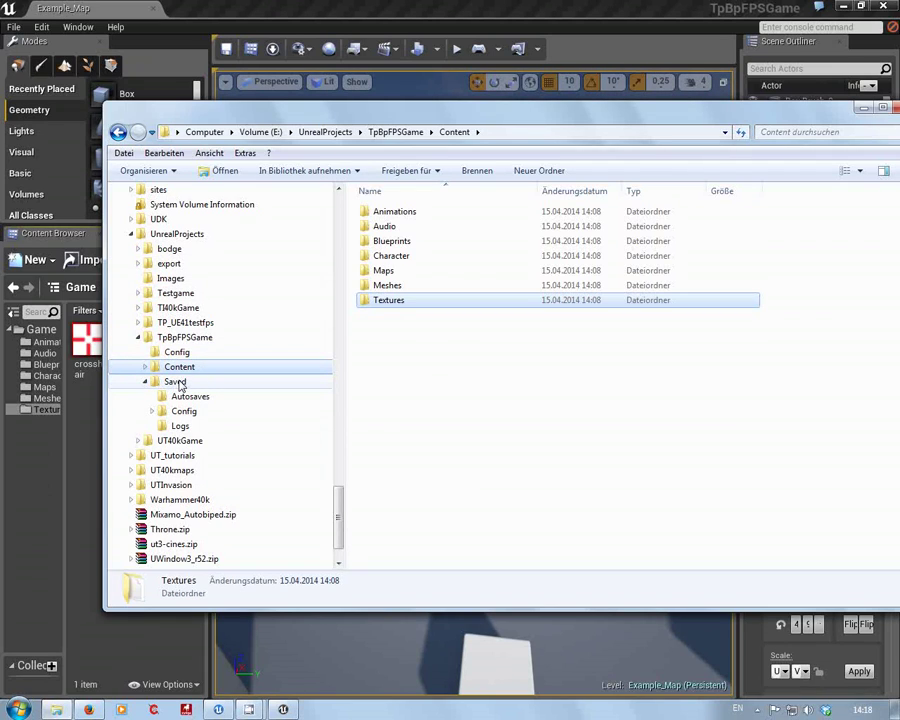
pyautogui.click(176, 383)
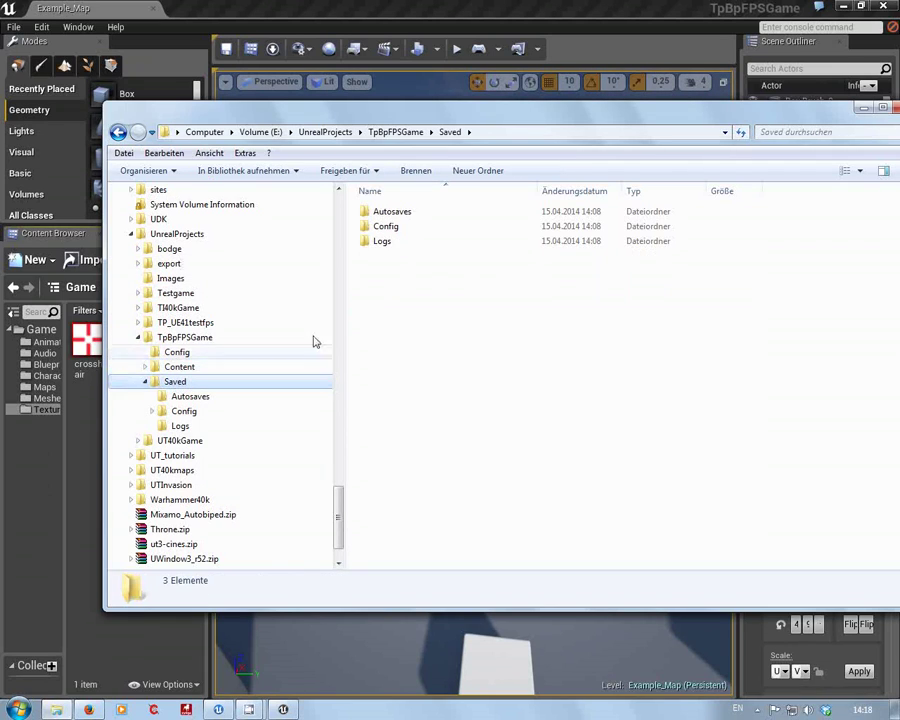
pyautogui.click(162, 414)
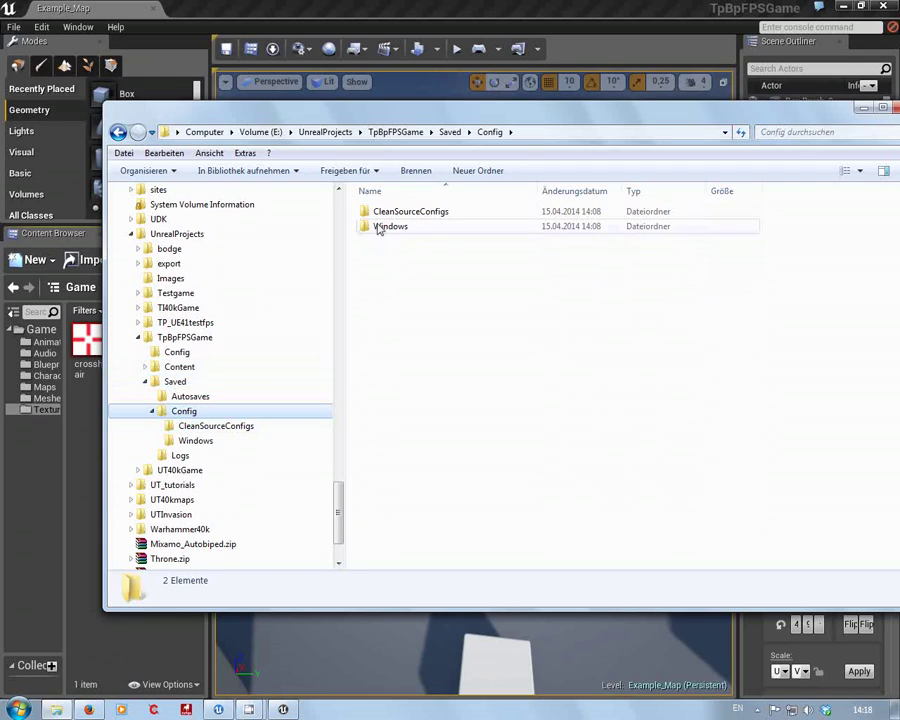
pyautogui.click(190, 441)
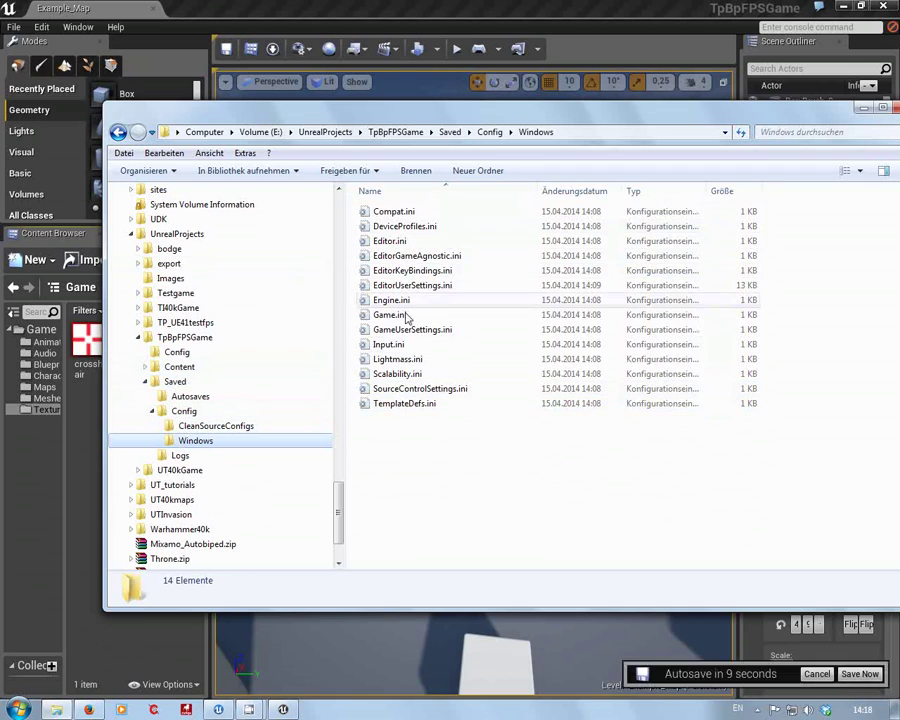
# Step: Compare the CleanSourceConfigs and Windows ini files, ending in Logs with TpBpFPSGame.log
pyautogui.click(212, 427)
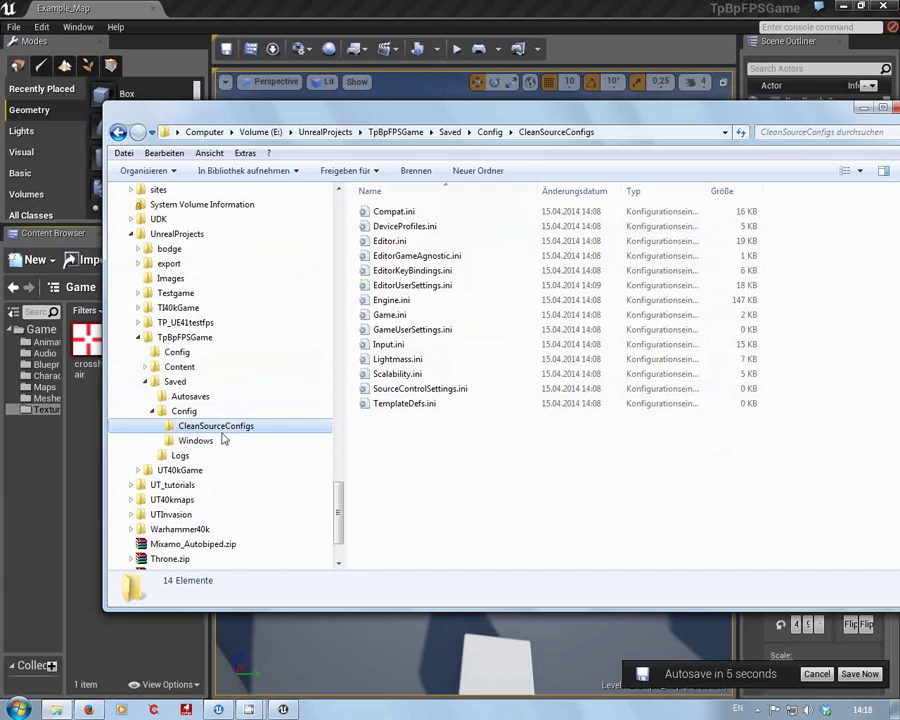
pyautogui.click(180, 441)
pyautogui.click(220, 428)
pyautogui.click(197, 455)
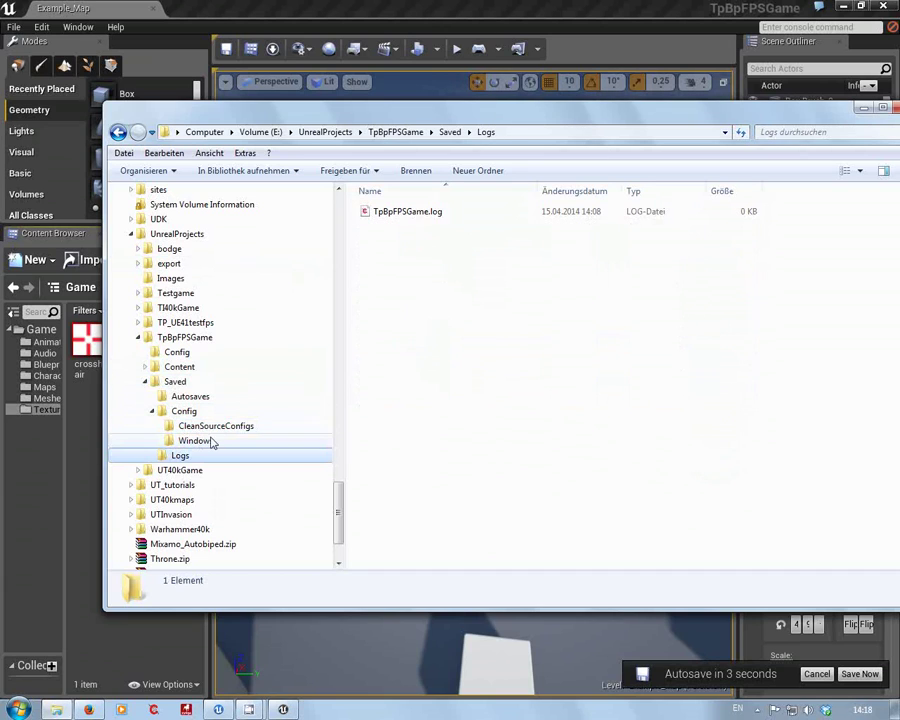
pyautogui.click(206, 433)
pyautogui.click(181, 455)
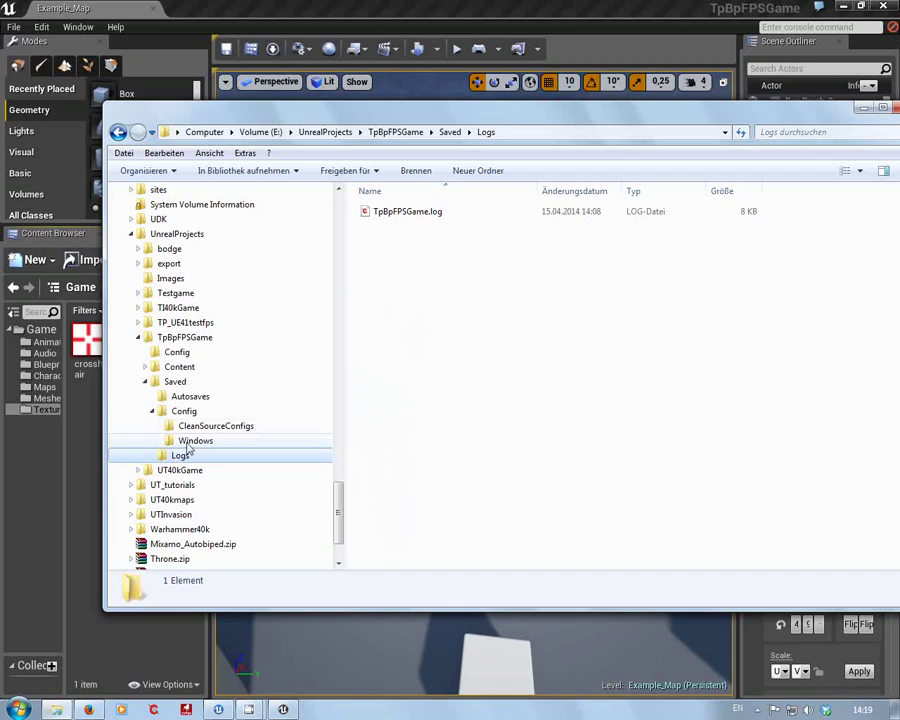
# Step: Compare Saved's config folders with the project Config folder's five Default ini files
pyautogui.click(200, 440)
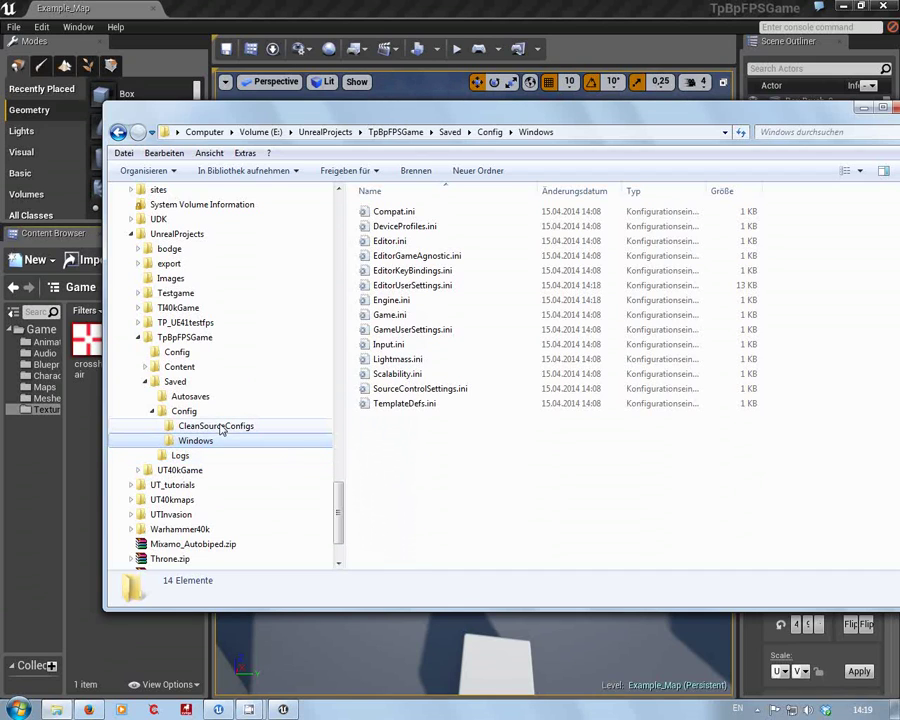
pyautogui.click(181, 425)
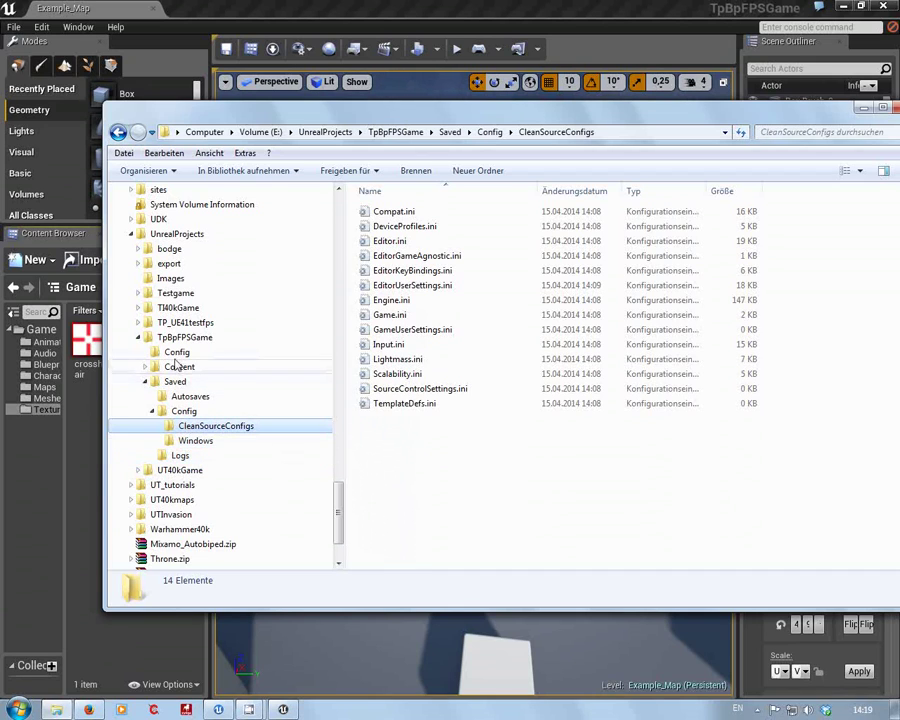
pyautogui.click(177, 352)
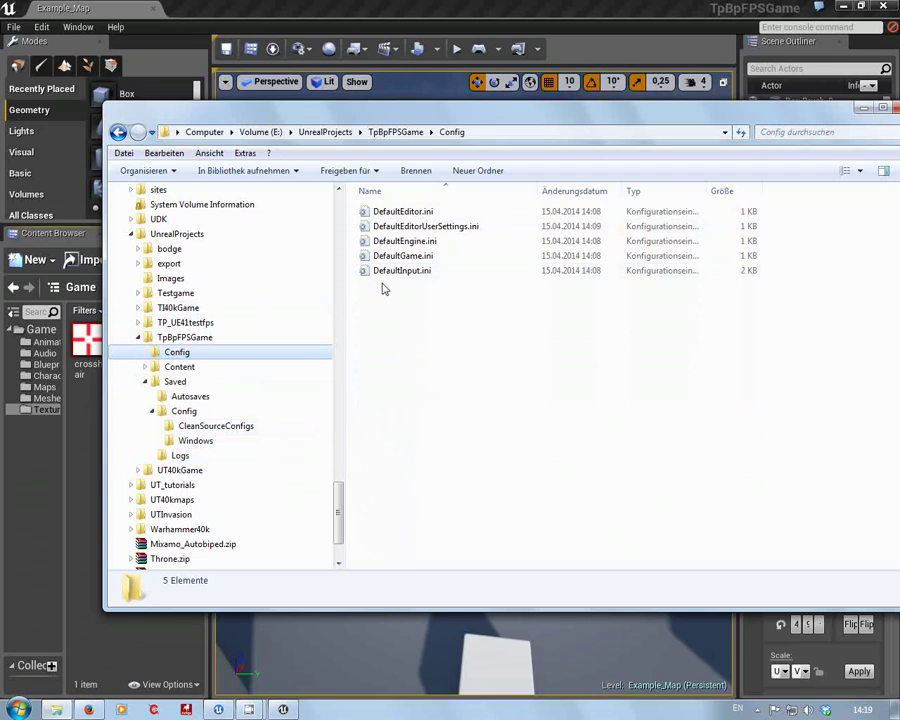
pyautogui.click(184, 411)
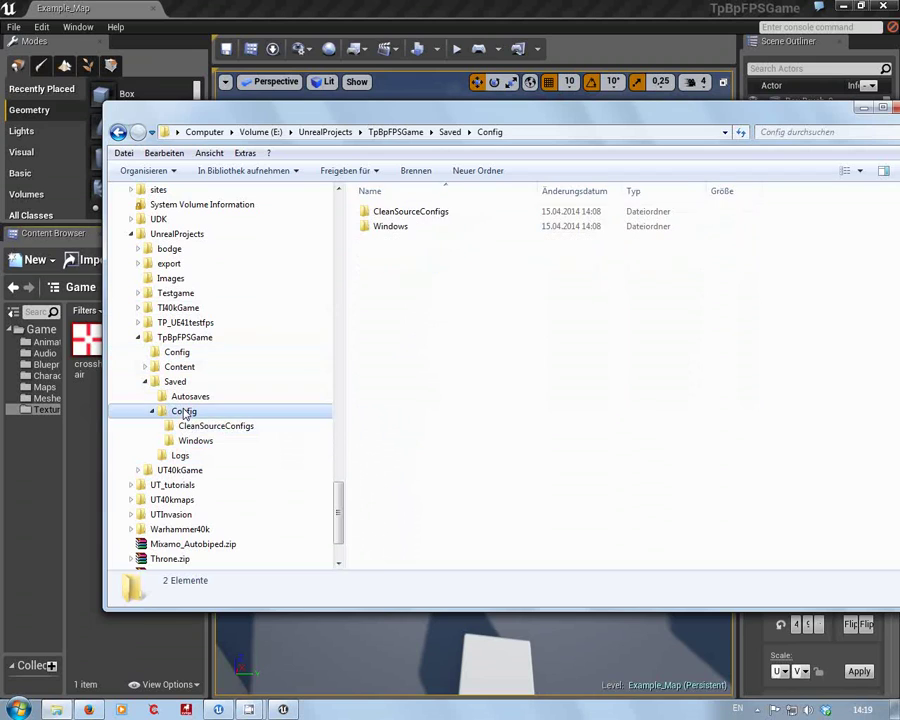
pyautogui.click(194, 438)
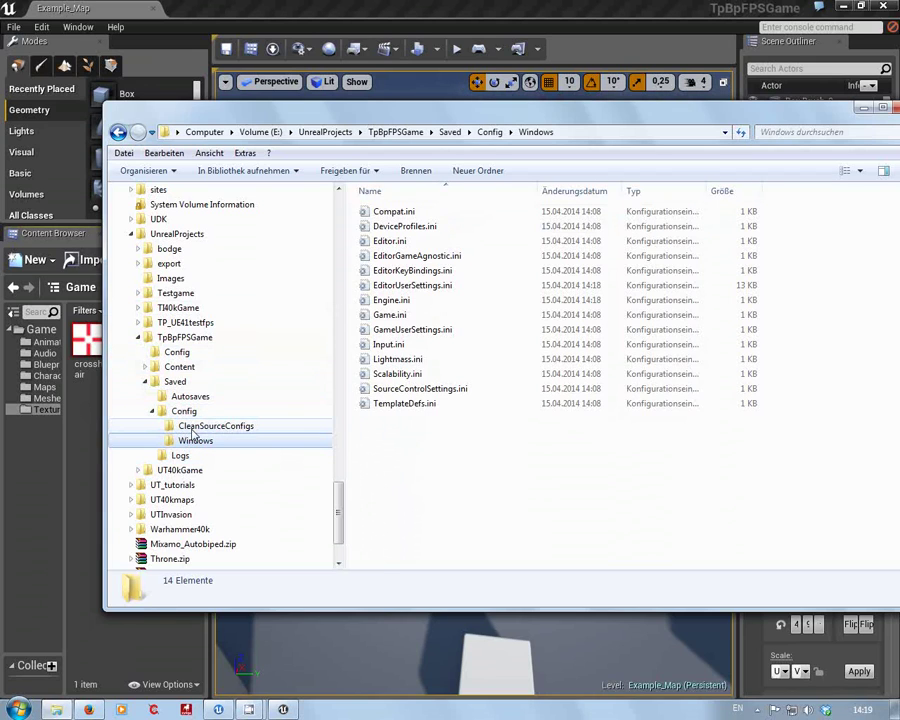
pyautogui.click(193, 428)
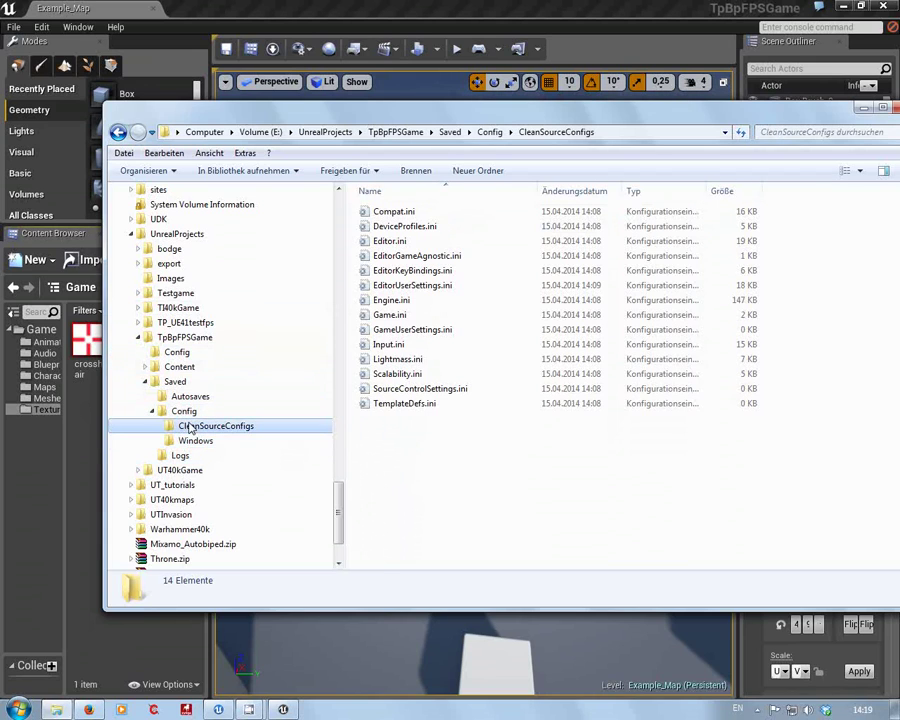
pyautogui.click(146, 382)
pyautogui.click(165, 353)
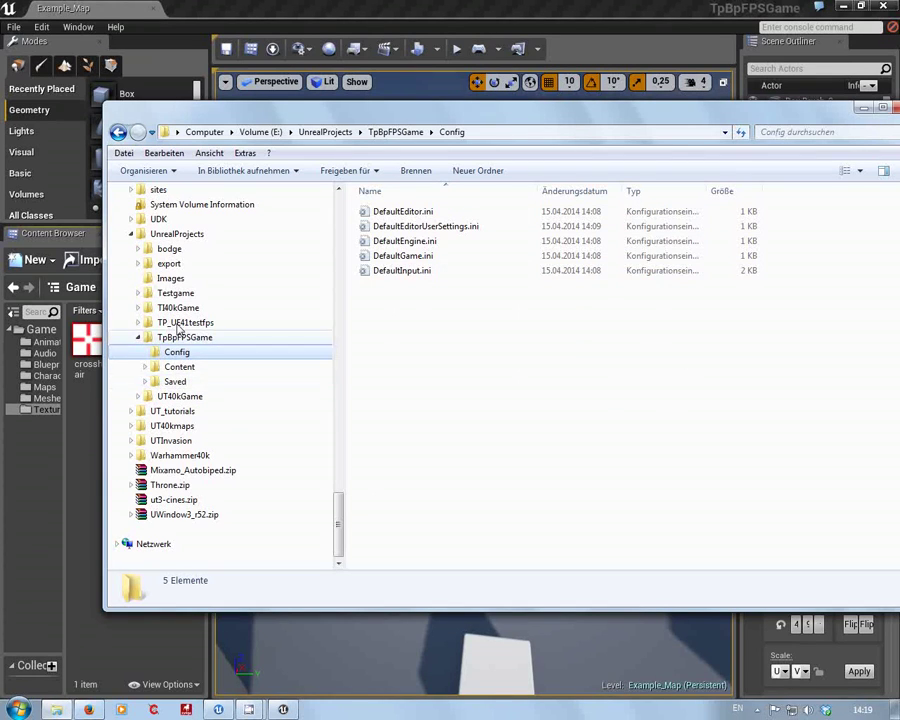
# Step: Check Autosaves and Saved's config folders again, collapse Saved, and return to TpBpFPSGame's root
pyautogui.click(145, 382)
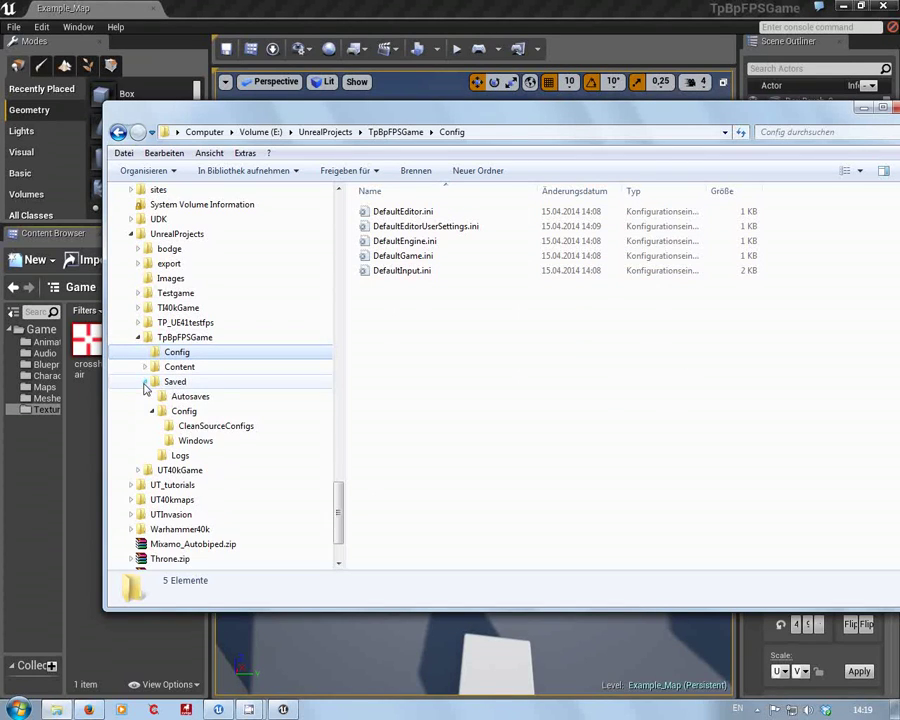
pyautogui.click(182, 396)
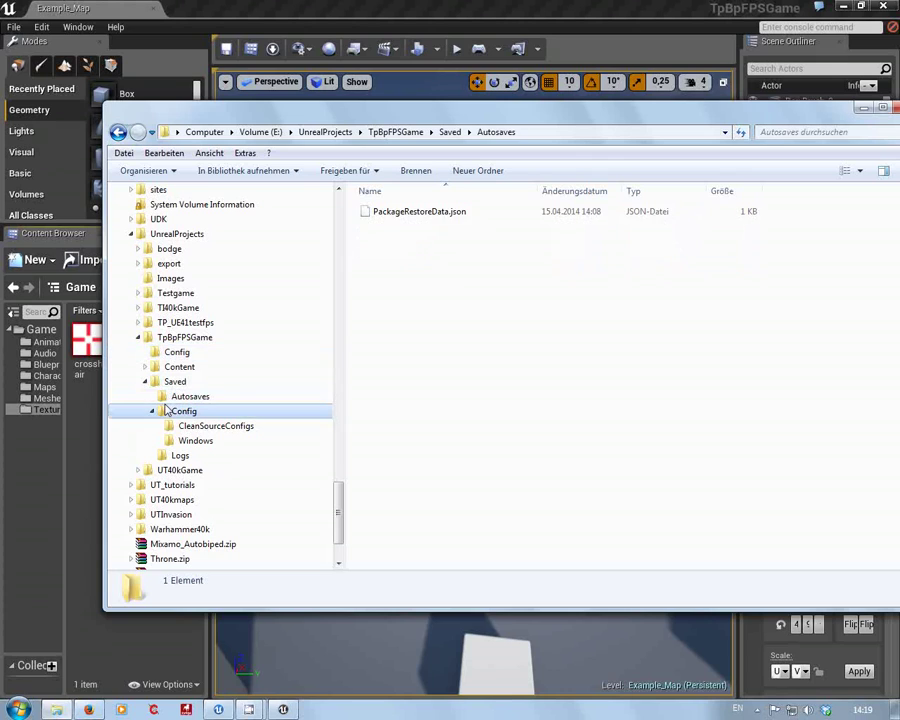
pyautogui.click(170, 411)
pyautogui.click(180, 425)
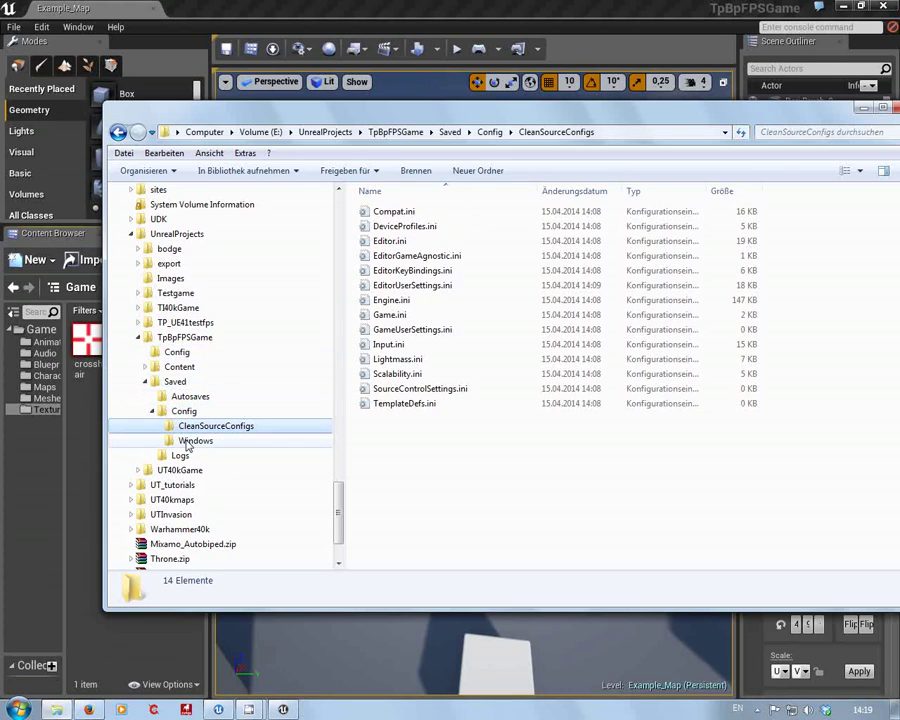
pyautogui.click(188, 441)
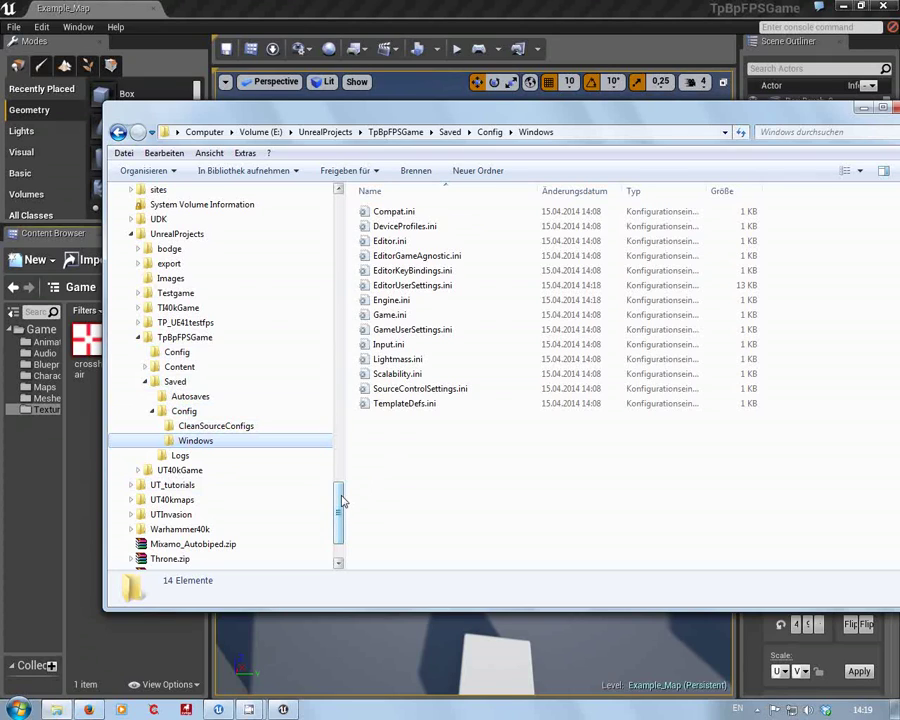
pyautogui.click(153, 412)
pyautogui.click(145, 381)
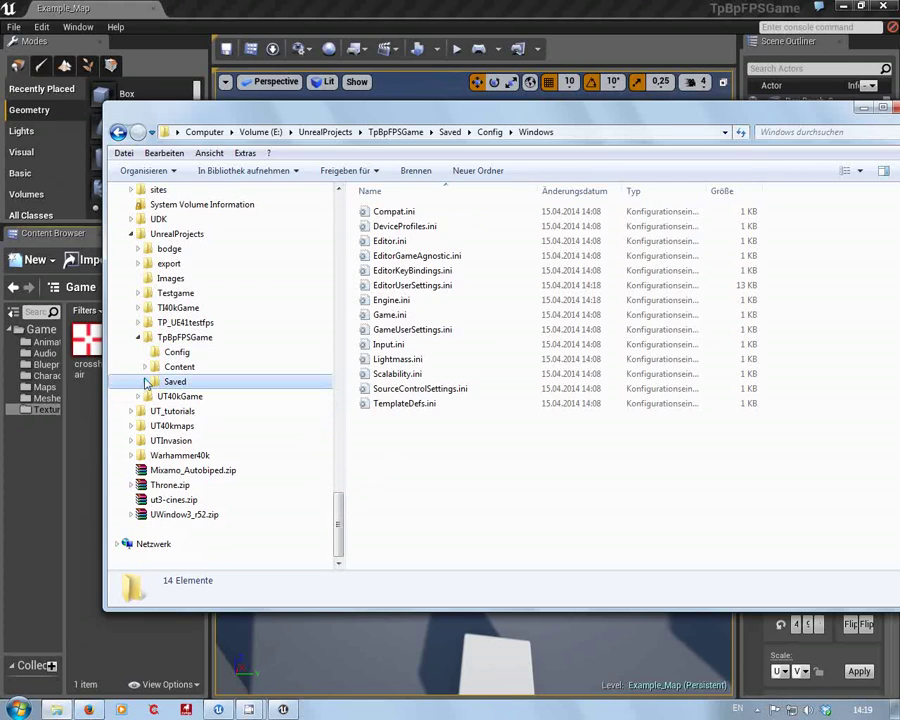
pyautogui.click(150, 341)
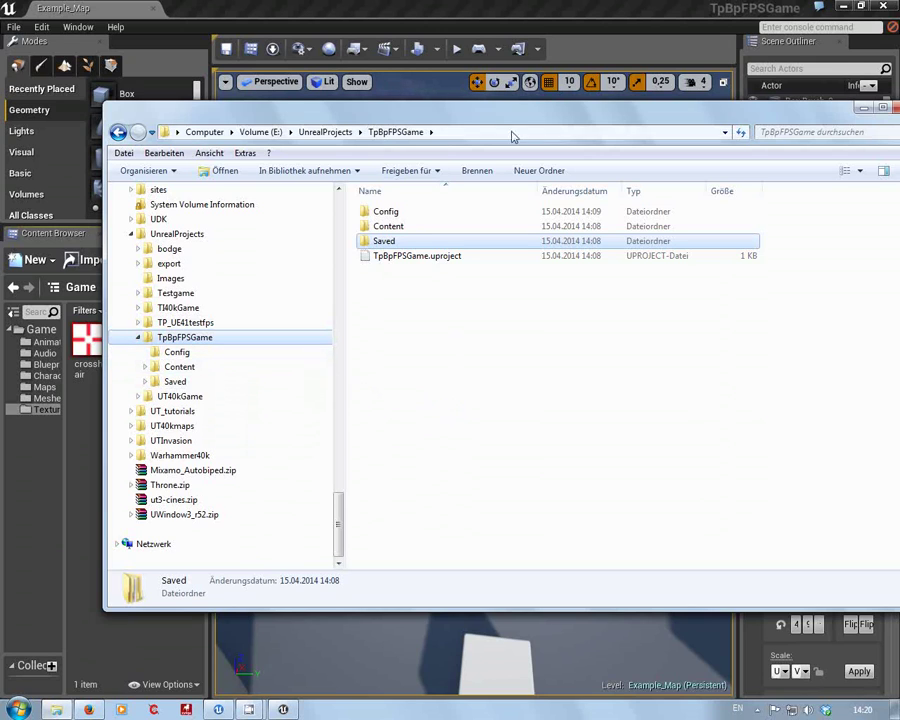
# Step: Collapse TpBpFPSGame and expand UT40kGame down to its Source\UT40kGame module folder
pyautogui.moveTo(555, 120); pyautogui.dragTo(504, 114)
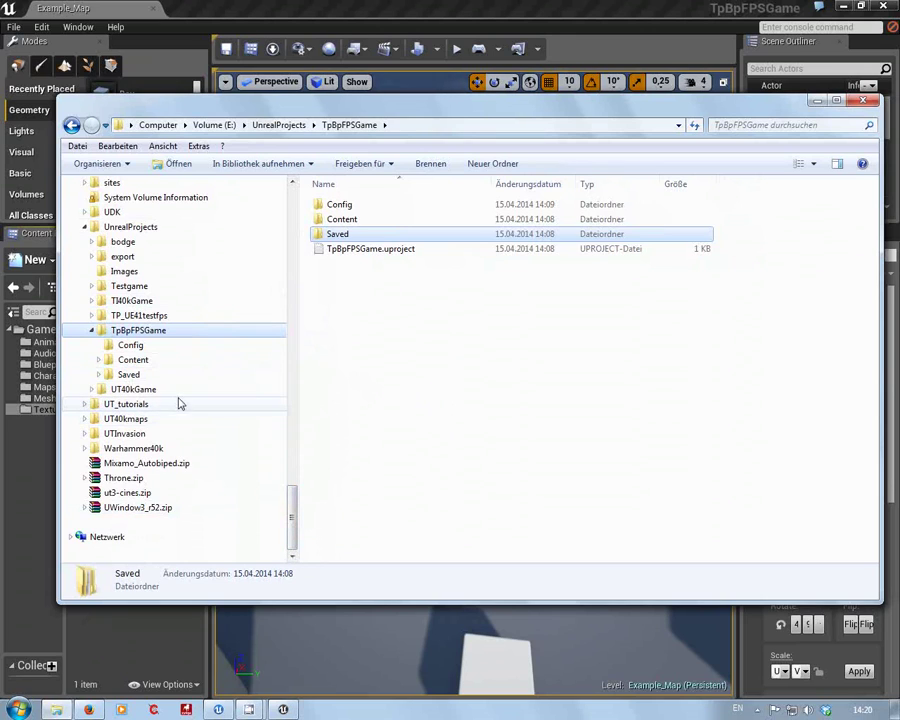
pyautogui.click(92, 330)
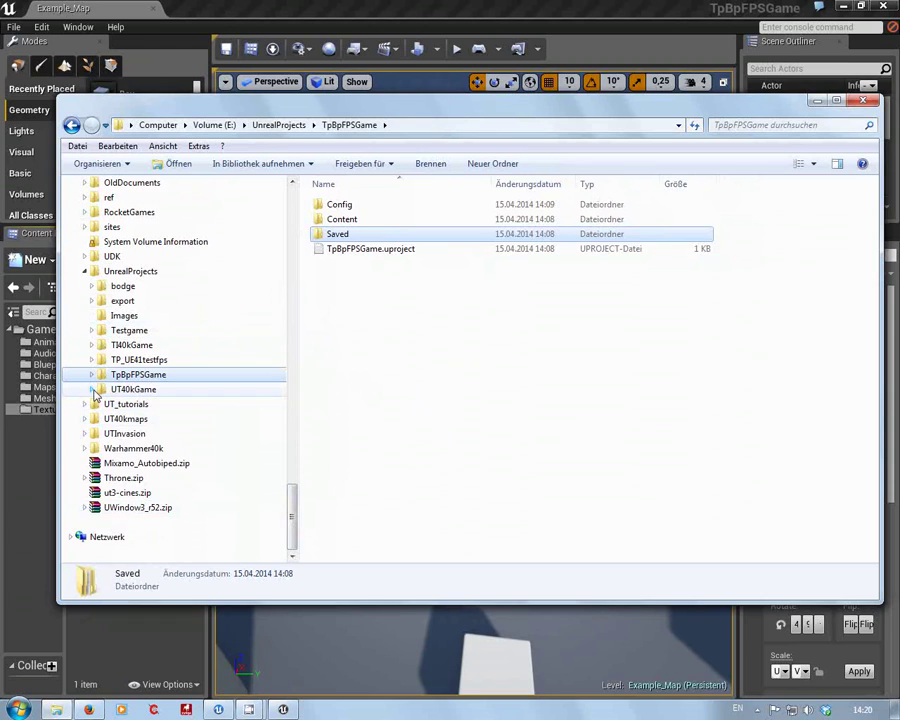
pyautogui.click(93, 389)
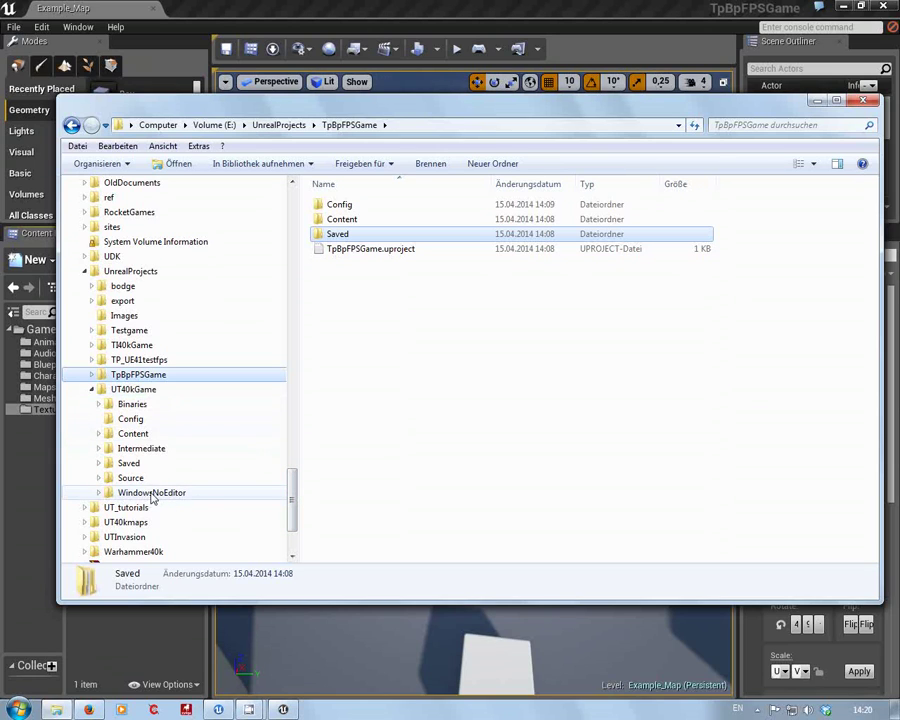
pyautogui.scroll(-2, 145, 480)
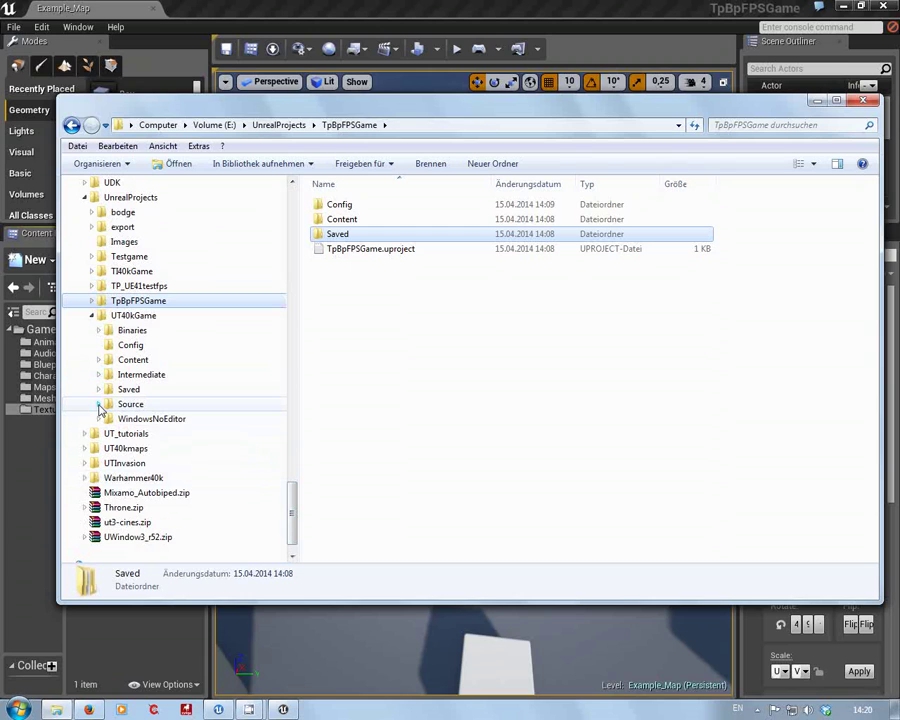
pyautogui.click(99, 404)
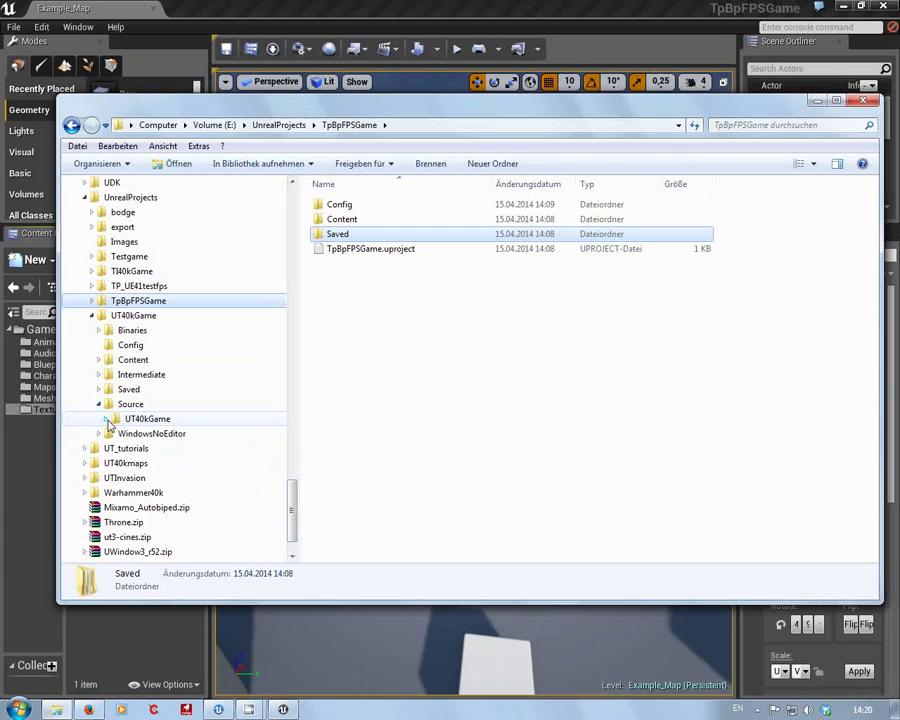
pyautogui.click(107, 419)
# Step: View Classes, Private .cpp files, Public headers and Resources\Windows icon files, then collapse Source
pyautogui.click(128, 434)
pyautogui.click(130, 448)
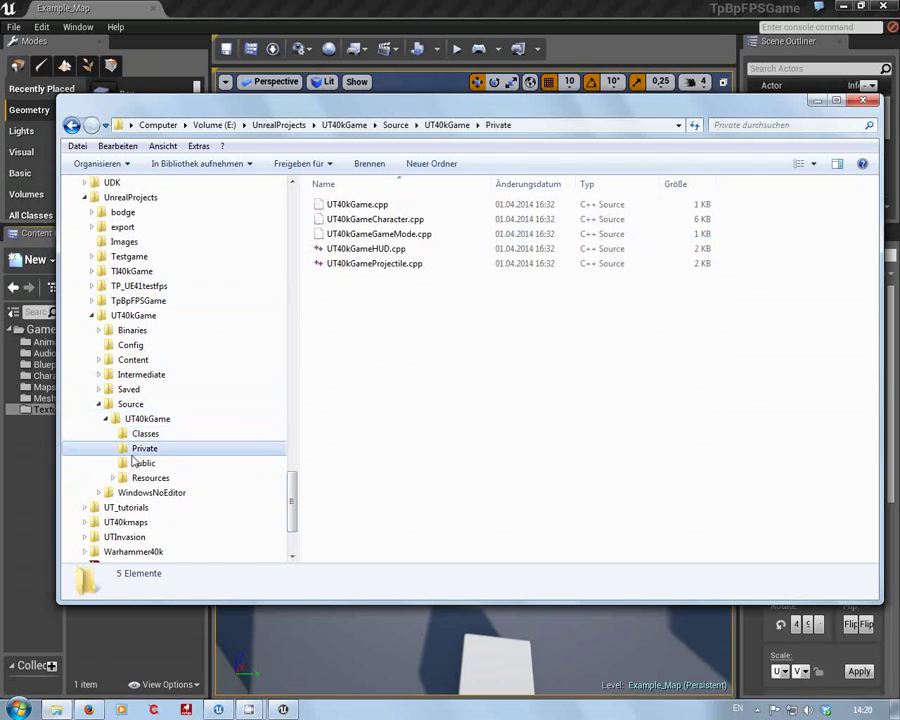
pyautogui.click(134, 464)
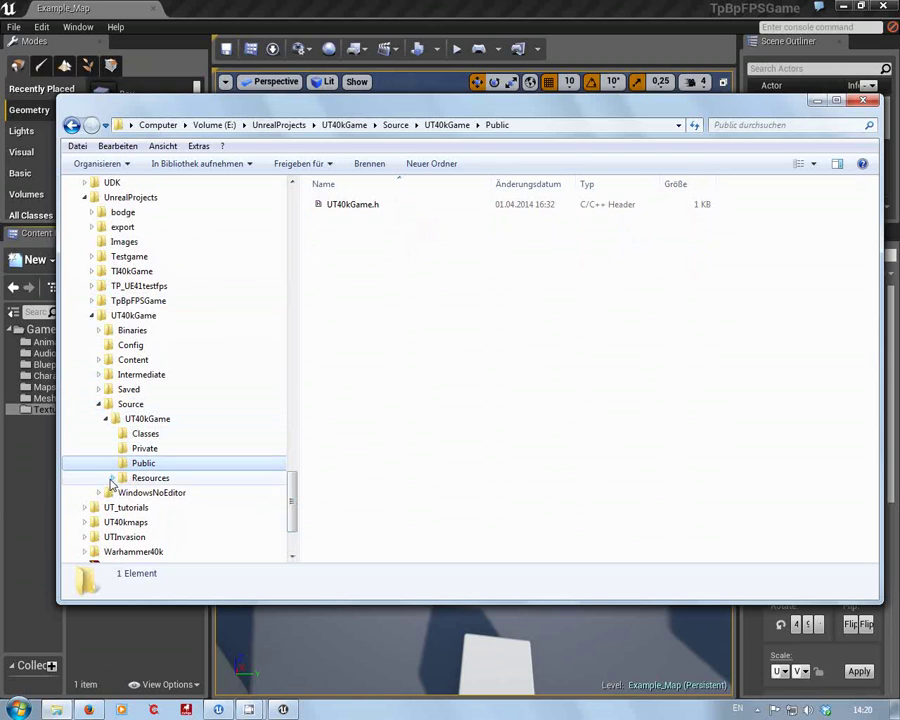
pyautogui.click(112, 478)
pyautogui.click(150, 478)
pyautogui.click(155, 493)
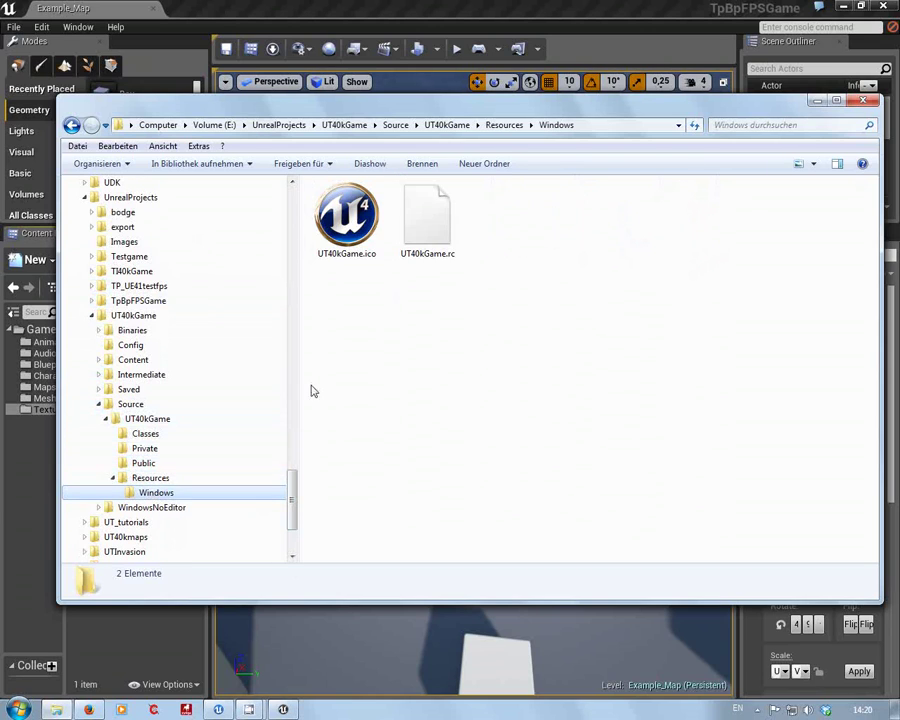
pyautogui.click(112, 478)
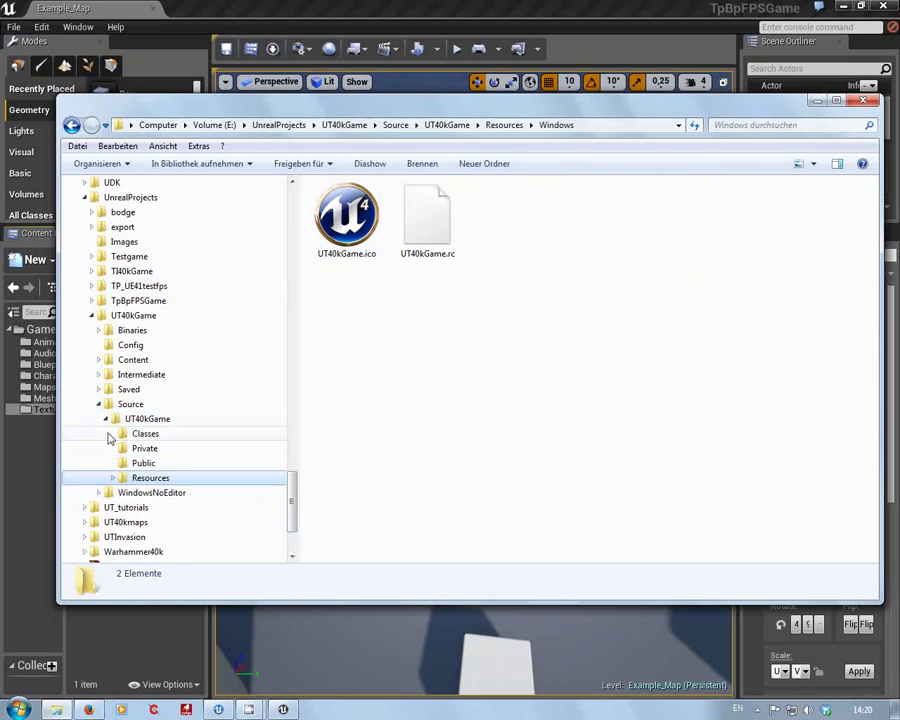
pyautogui.click(98, 404)
# Step: Collapse UT40kGame, then expand the ShooterGame project and its Source folder, glancing at Saved
pyautogui.click(91, 315)
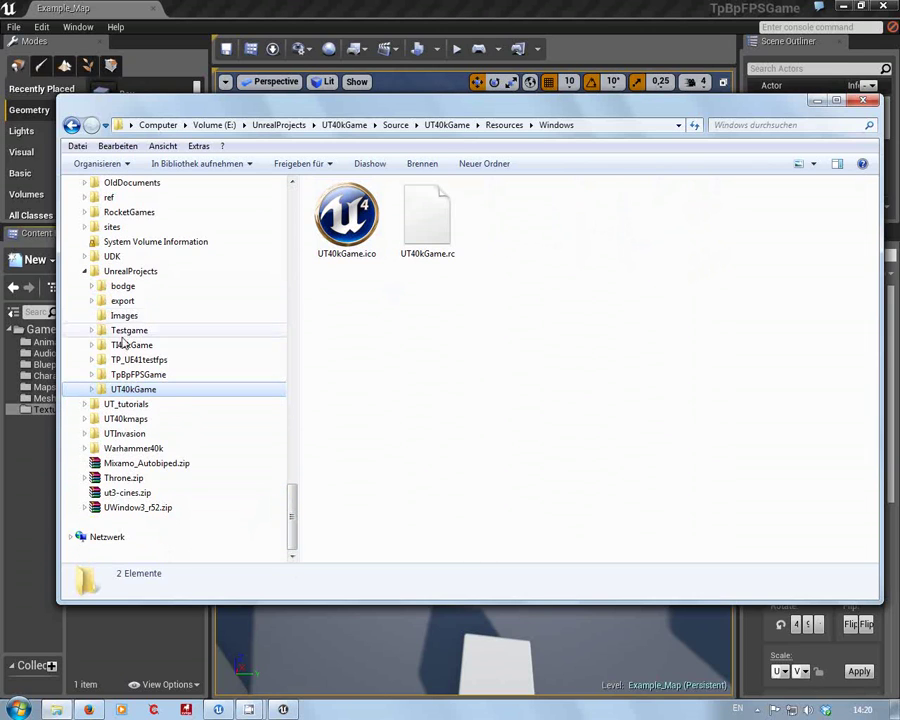
pyautogui.moveTo(287, 517); pyautogui.dragTo(279, 364)
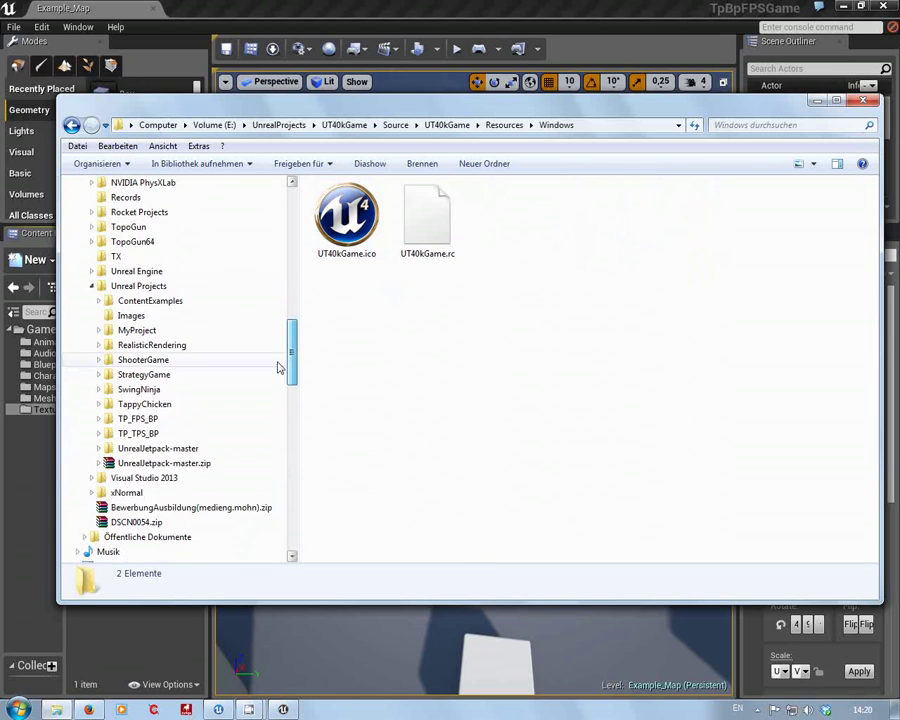
pyautogui.click(99, 360)
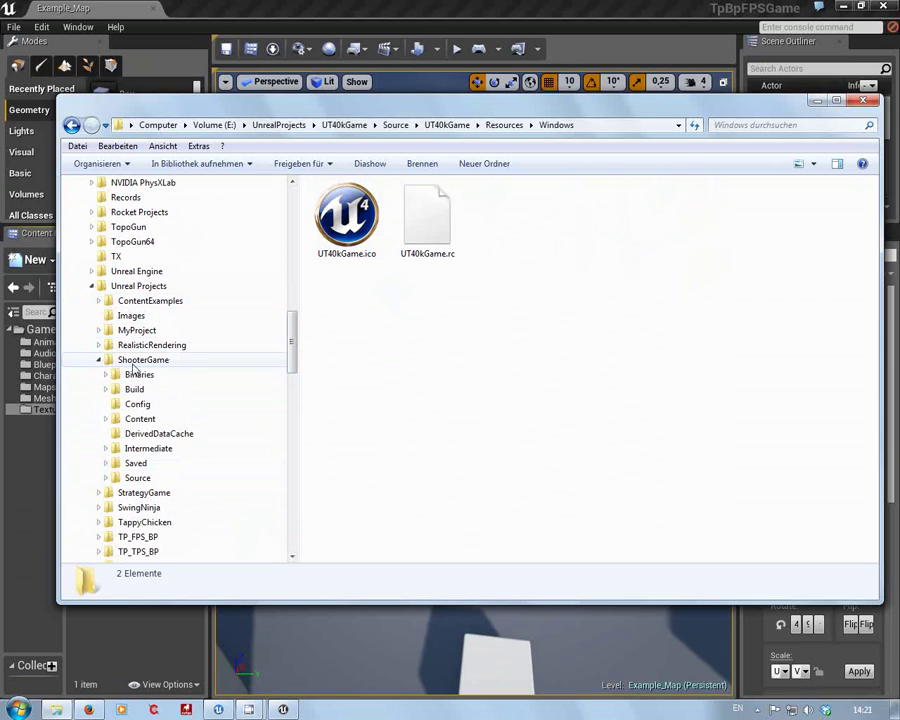
pyautogui.click(106, 480)
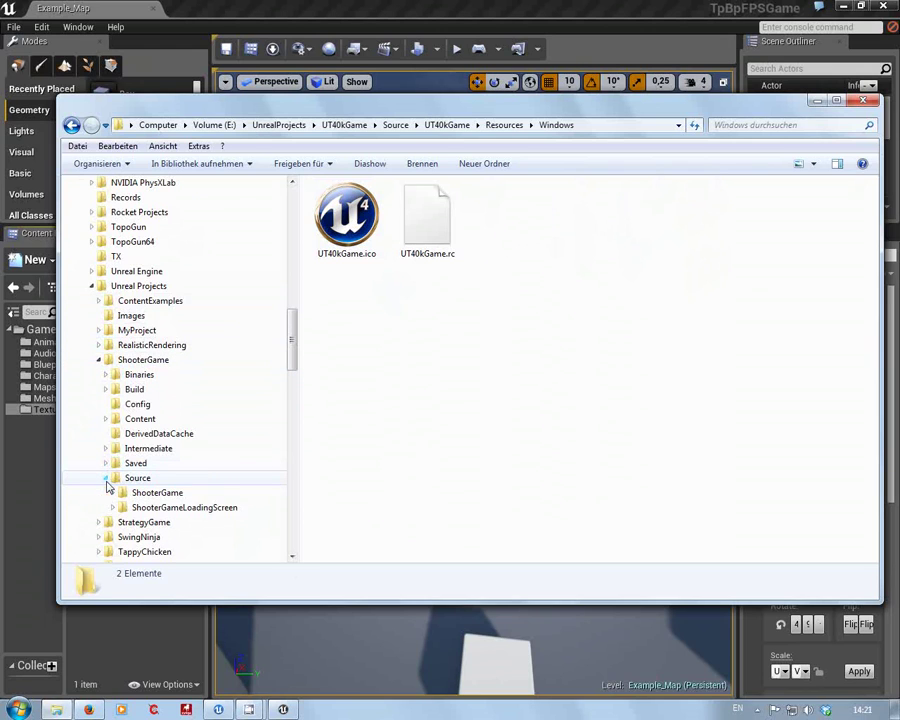
pyautogui.moveTo(291, 355); pyautogui.dragTo(291, 389)
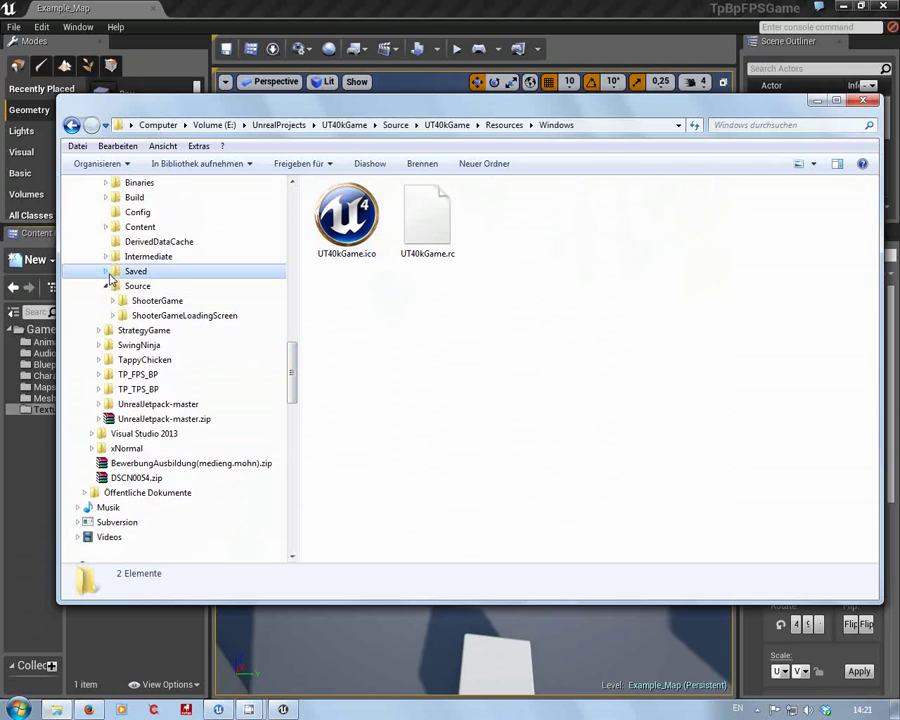
pyautogui.click(105, 271)
pyautogui.scroll(-5, 201, 345)
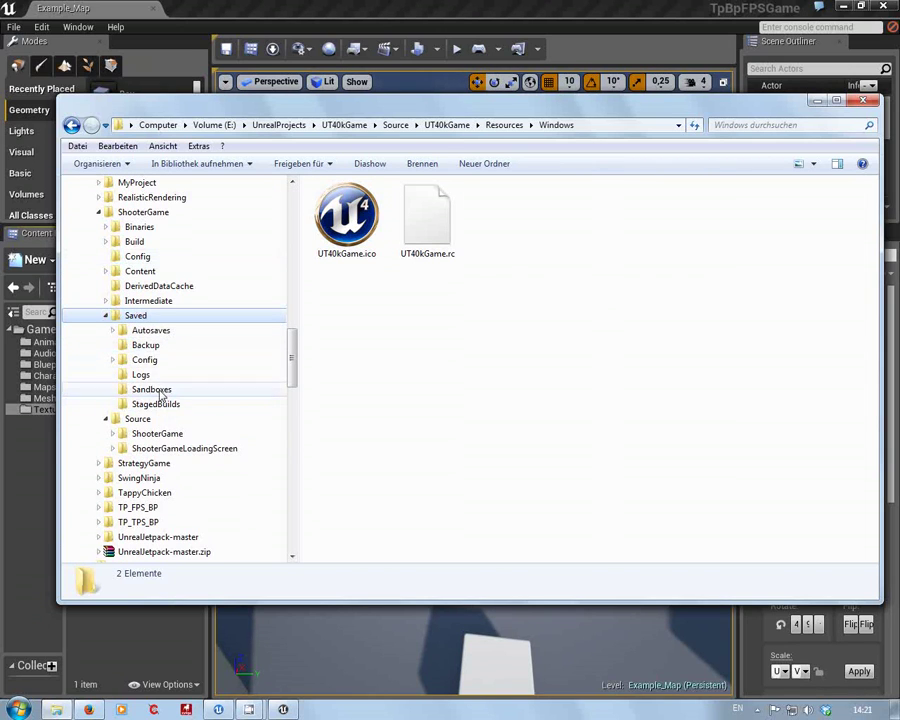
pyautogui.click(107, 316)
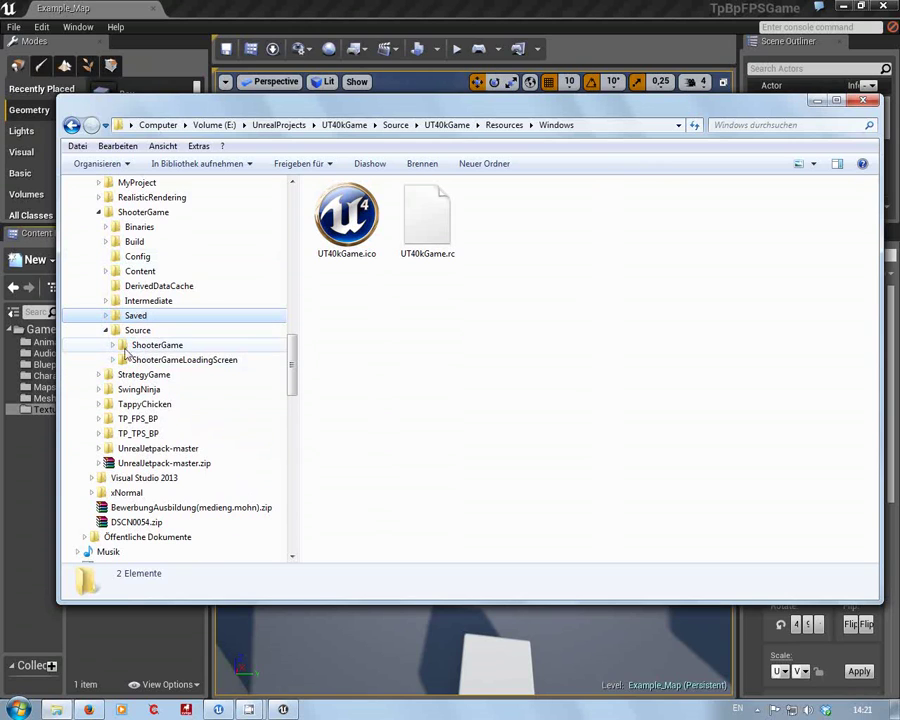
# Step: Expand ShooterGame's module folders, viewing Classes\Bots headers and Resources\Windows with ShooterGame.ico and ShooterGame.rc
pyautogui.click(113, 345)
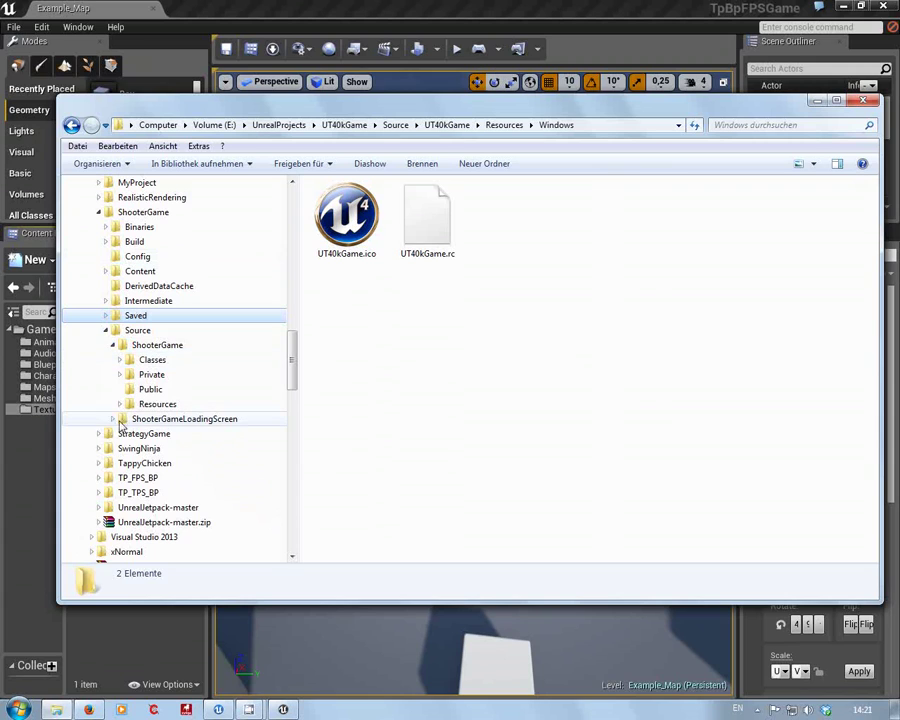
pyautogui.click(113, 419)
pyautogui.click(120, 360)
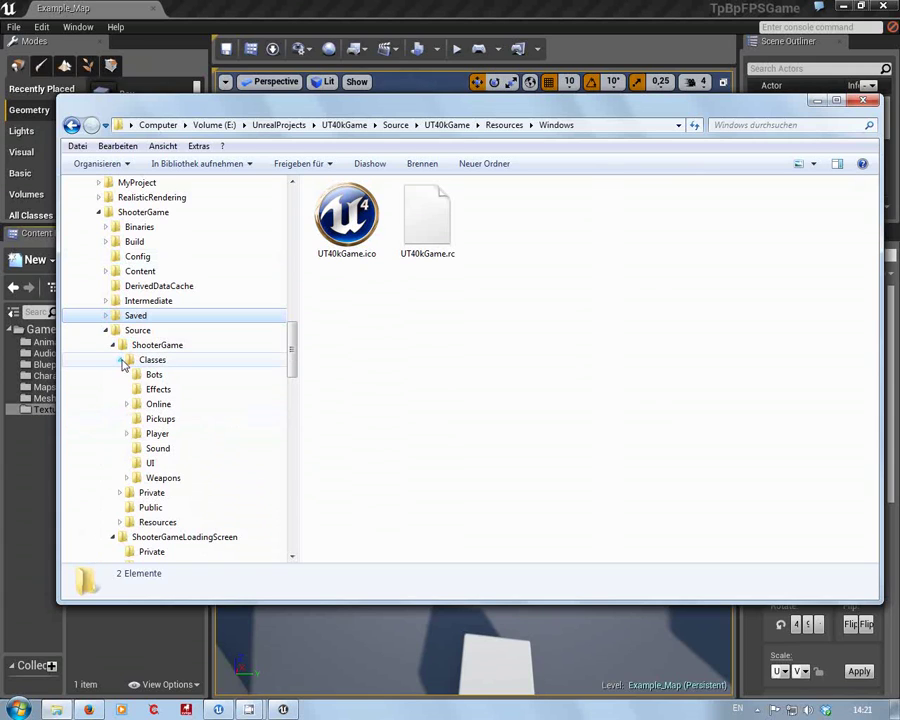
pyautogui.click(150, 374)
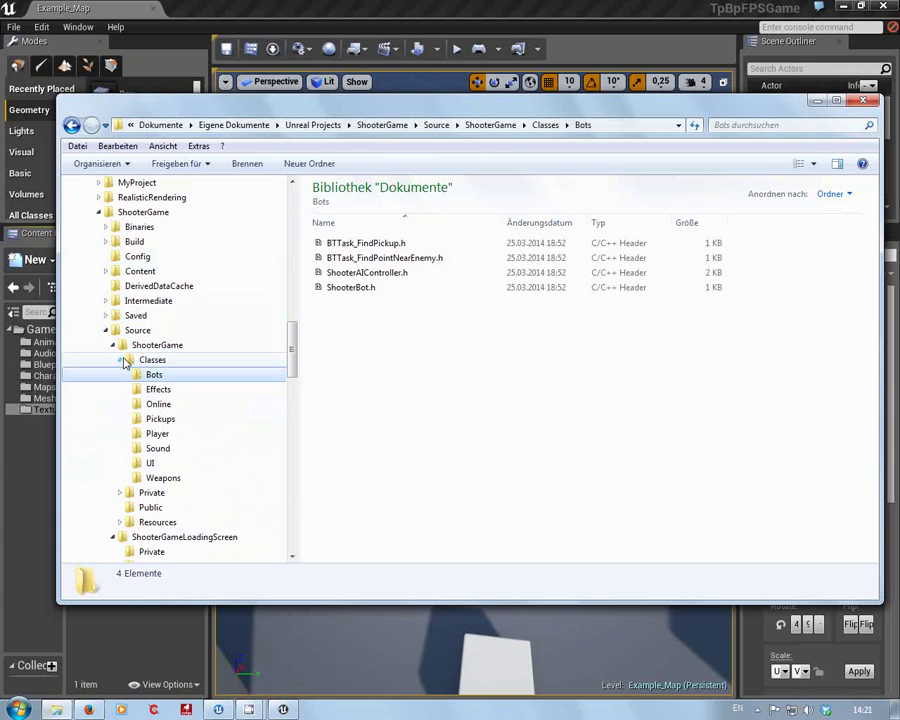
pyautogui.click(120, 360)
pyautogui.click(121, 405)
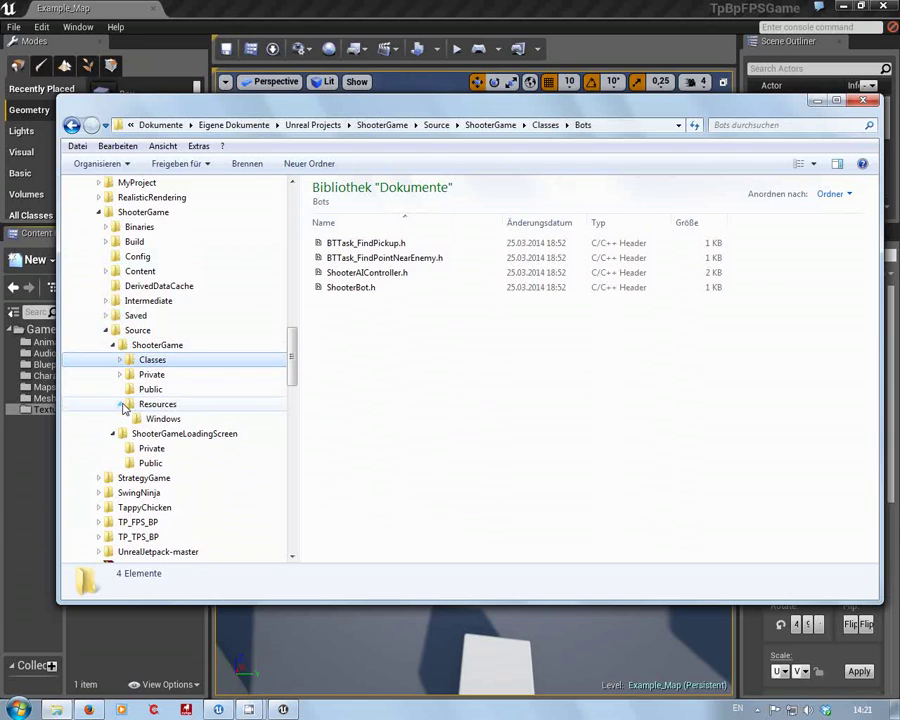
pyautogui.click(150, 419)
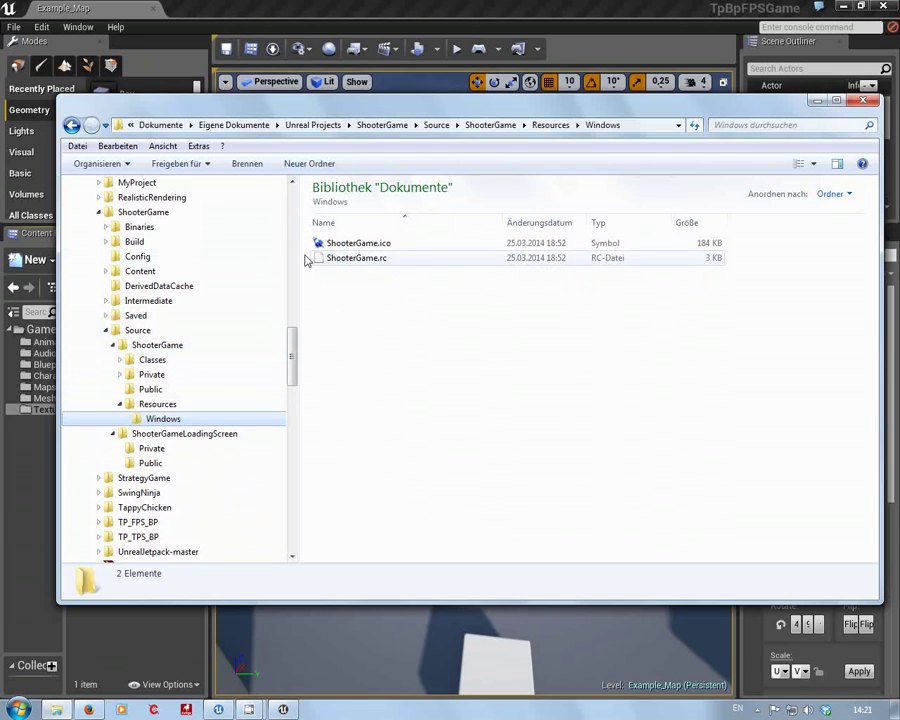
# Step: Collapse ShooterGame's Source, re-expand Saved, and bring the CamStudio recorder to the front
pyautogui.click(106, 331)
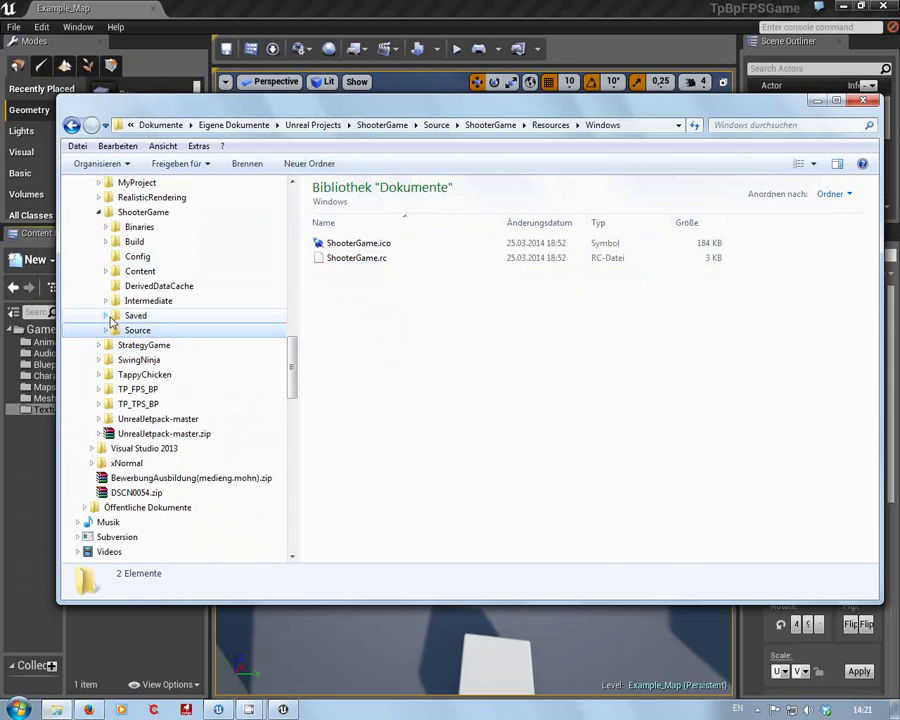
pyautogui.click(106, 315)
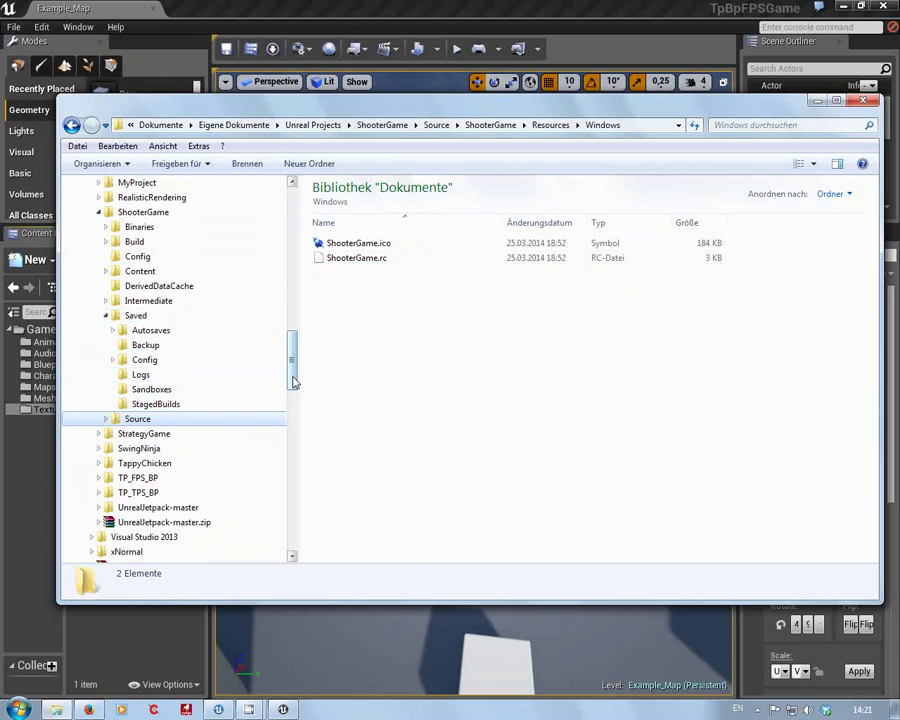
pyautogui.moveTo(293, 381); pyautogui.dragTo(283, 544)
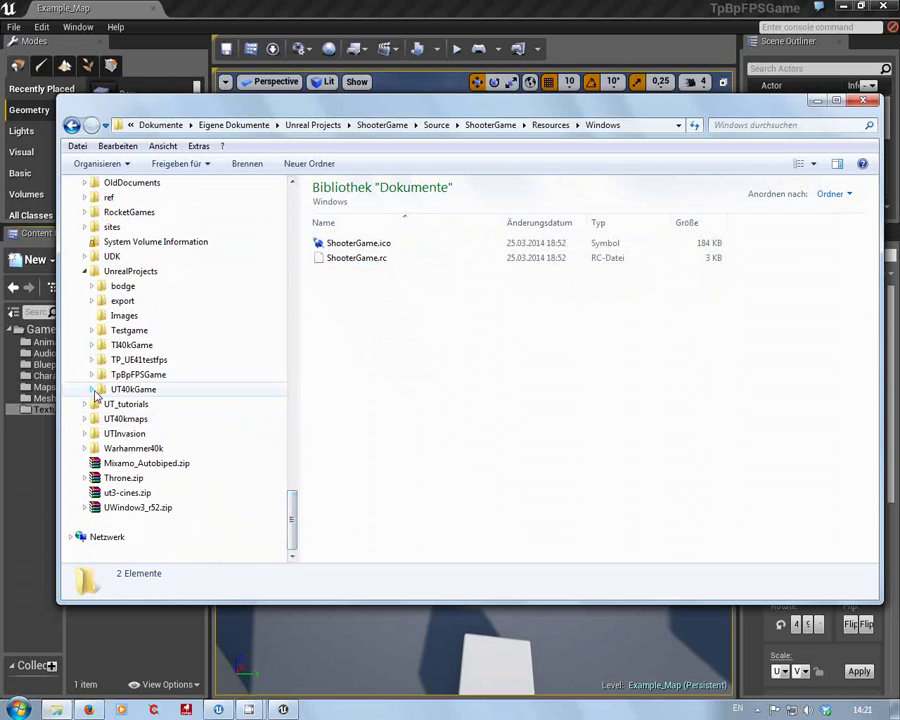
pyautogui.click(91, 389)
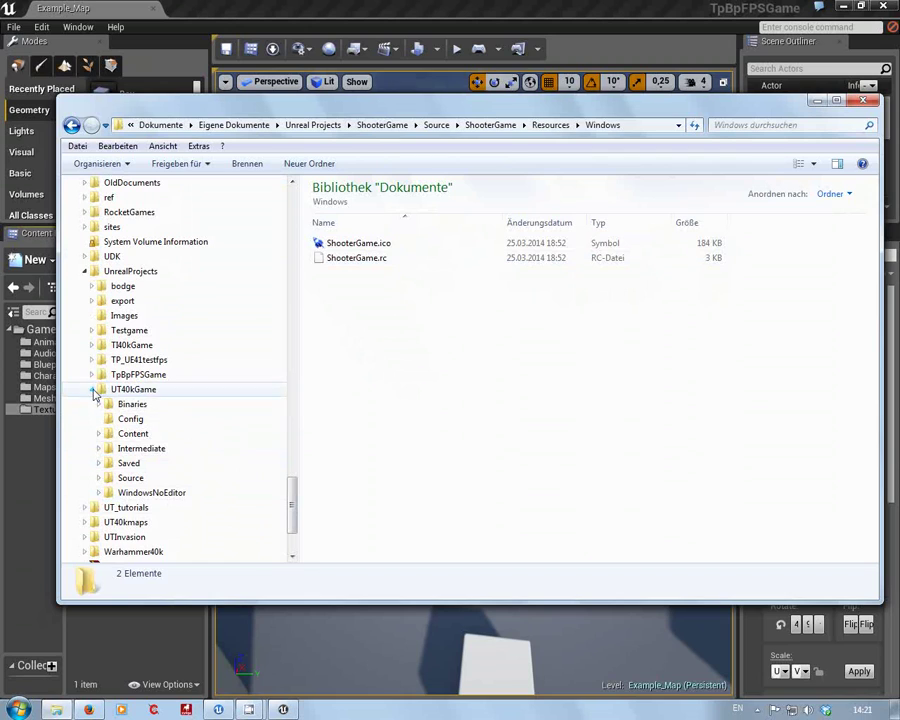
pyautogui.click(91, 389)
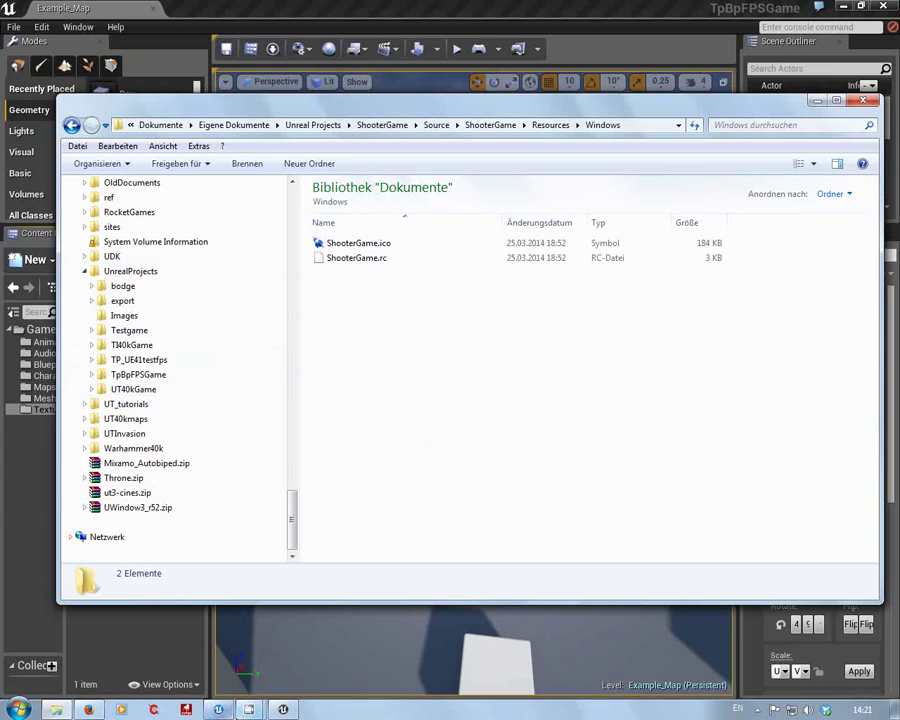
pyautogui.moveTo(250, 709)
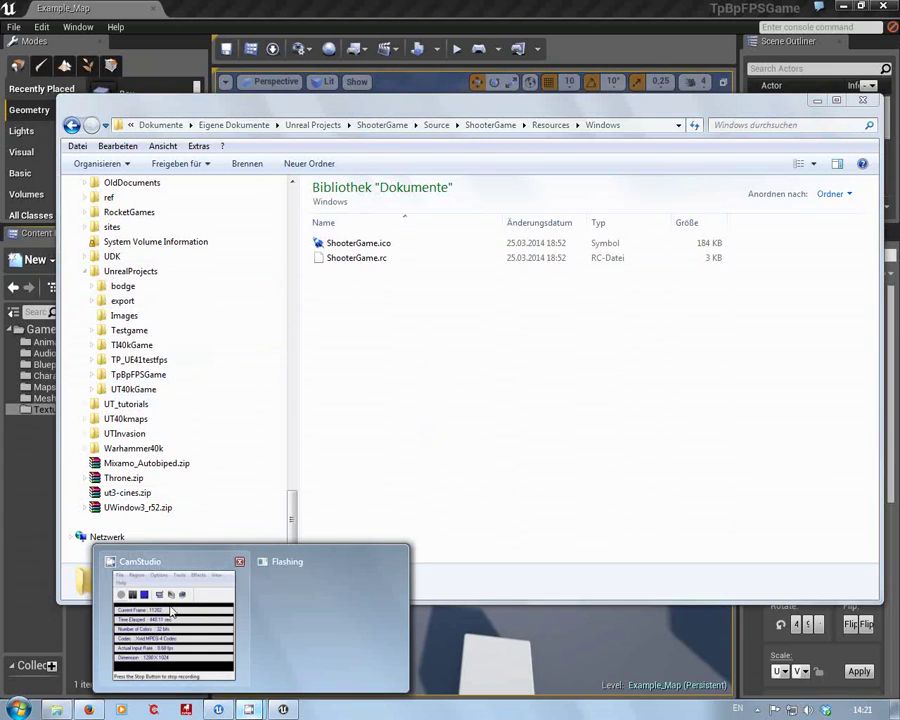
pyautogui.click(168, 573)
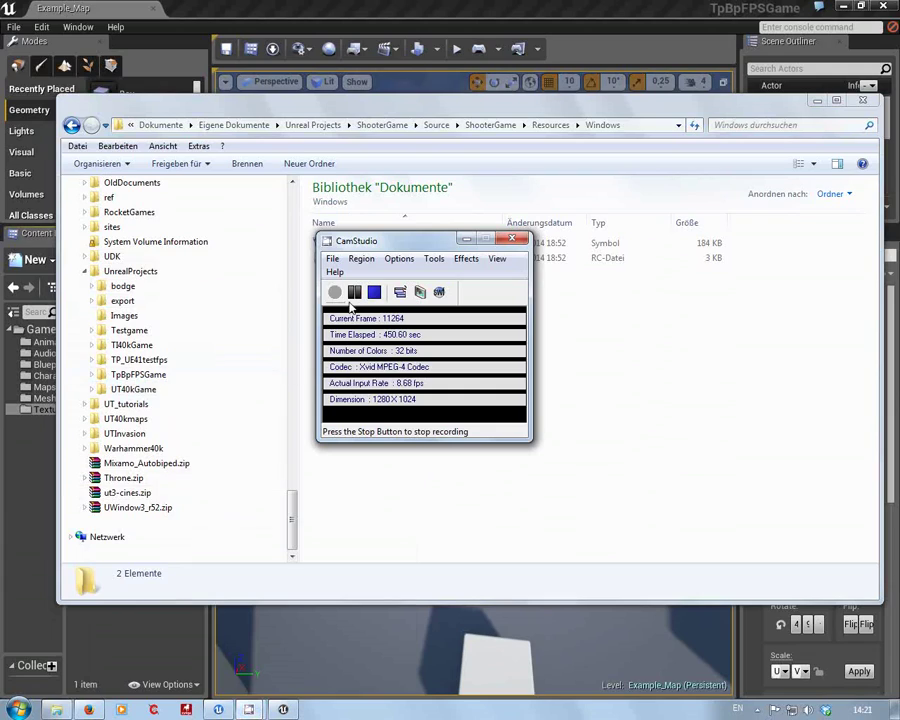